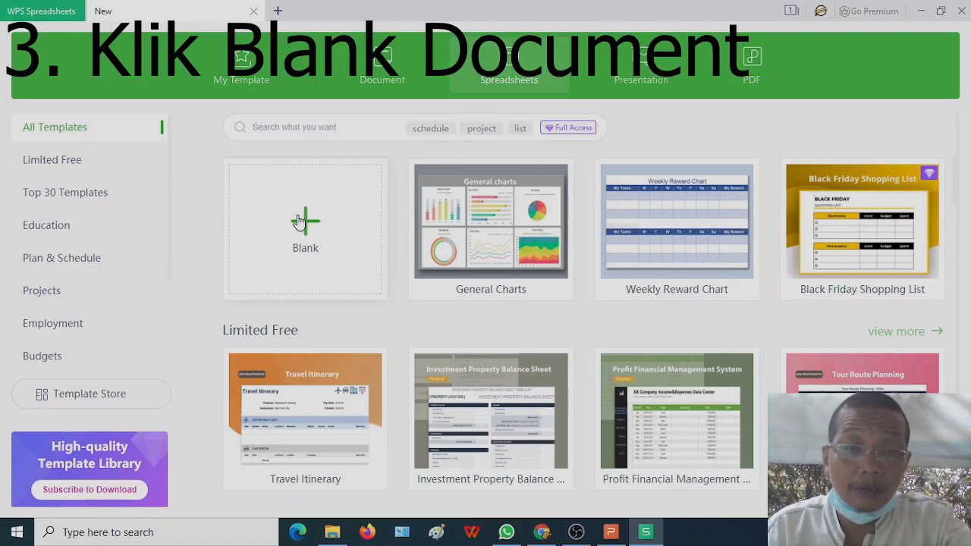
# Create a blank spreadsheet and enter the function title y = x² in cell A1, using the superscript two symbol
pyautogui.click(300, 220)
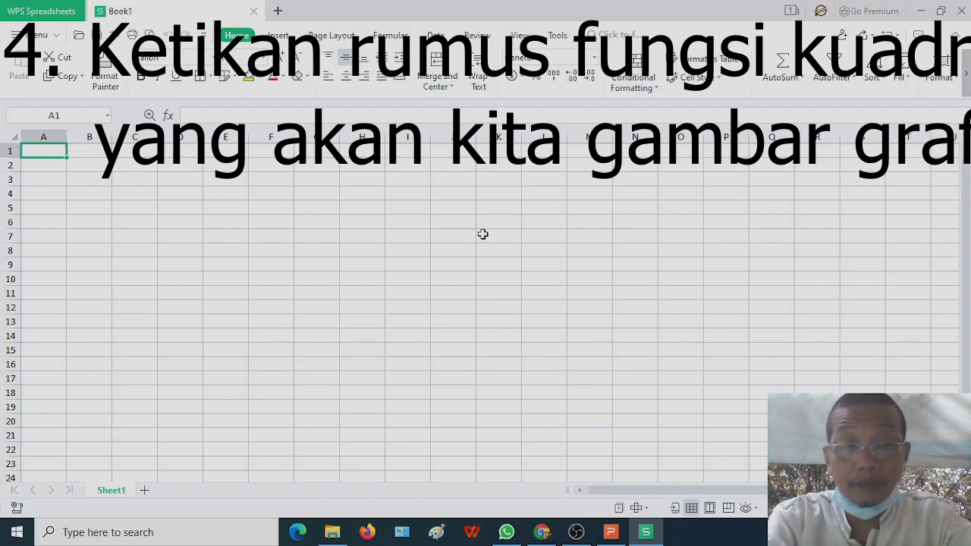
pyautogui.write('y = x')
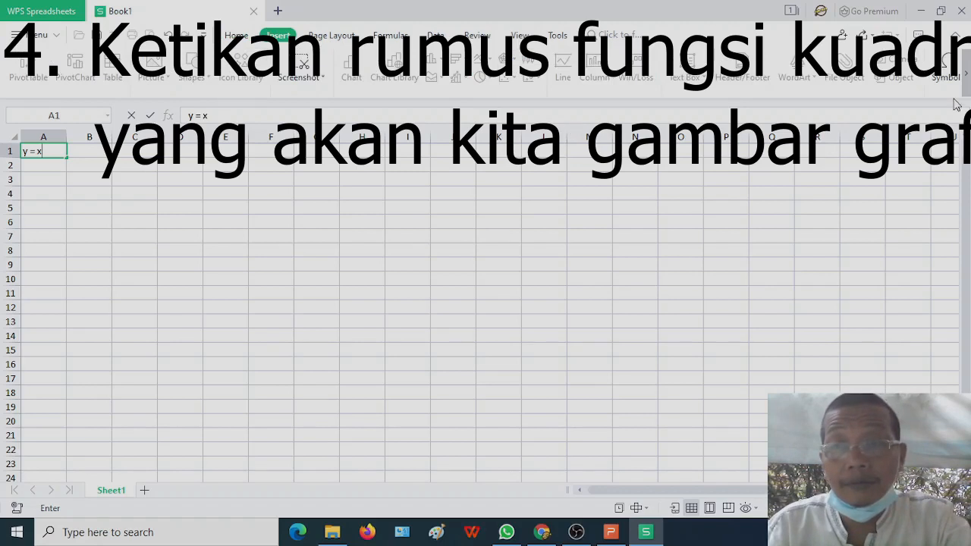
pyautogui.click(943, 79)
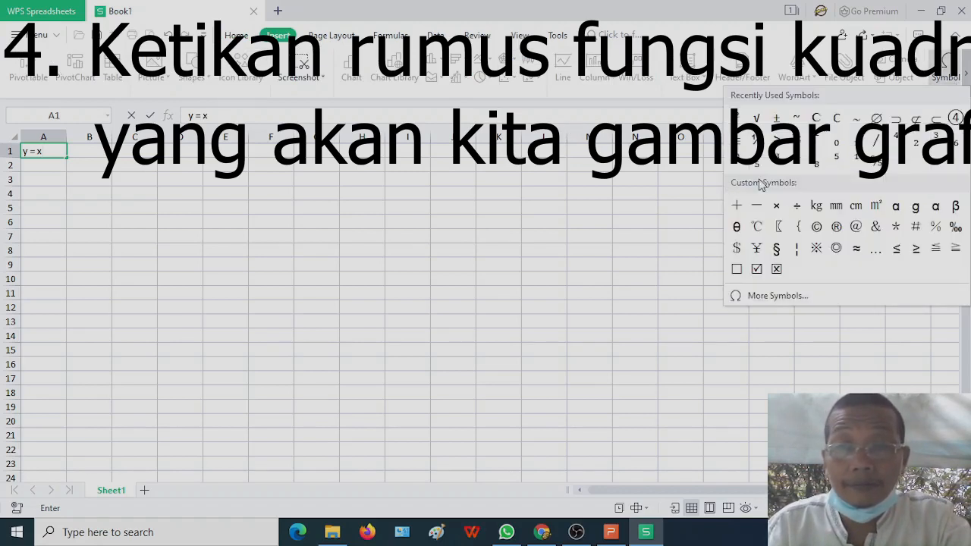
pyautogui.click(740, 119)
pyautogui.click(381, 219)
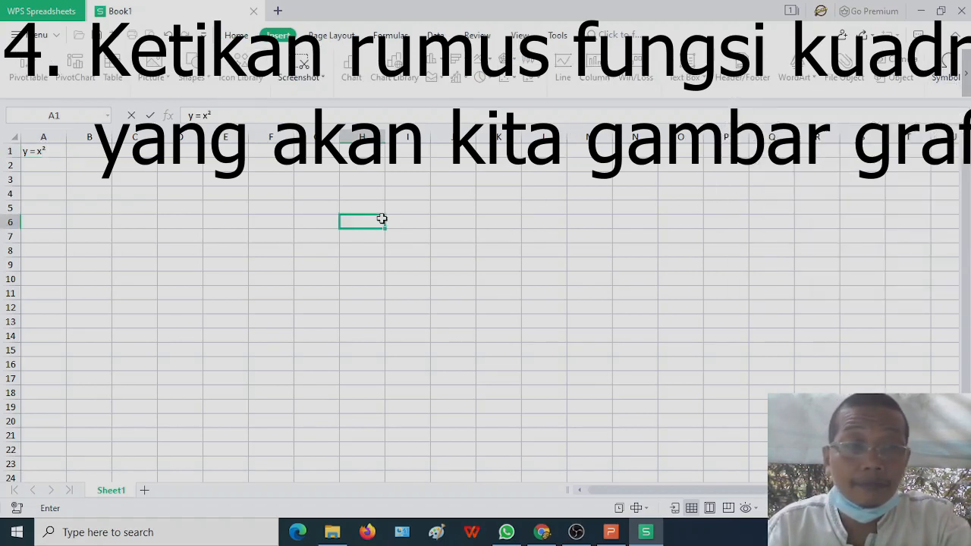
pyautogui.click(54, 164)
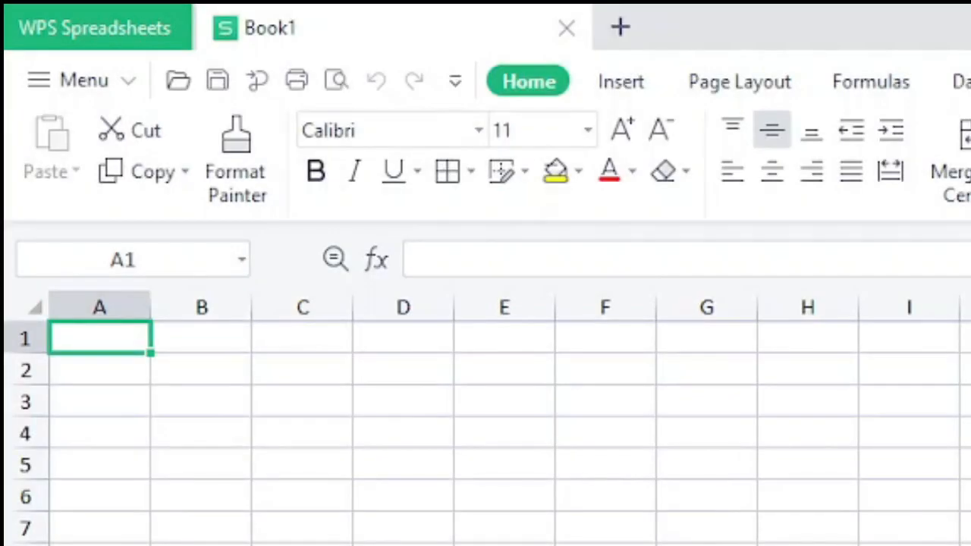
# Enter the quadratic function y = x² in the empty cell A1, inserting the ² symbol after x
pyautogui.write('y')
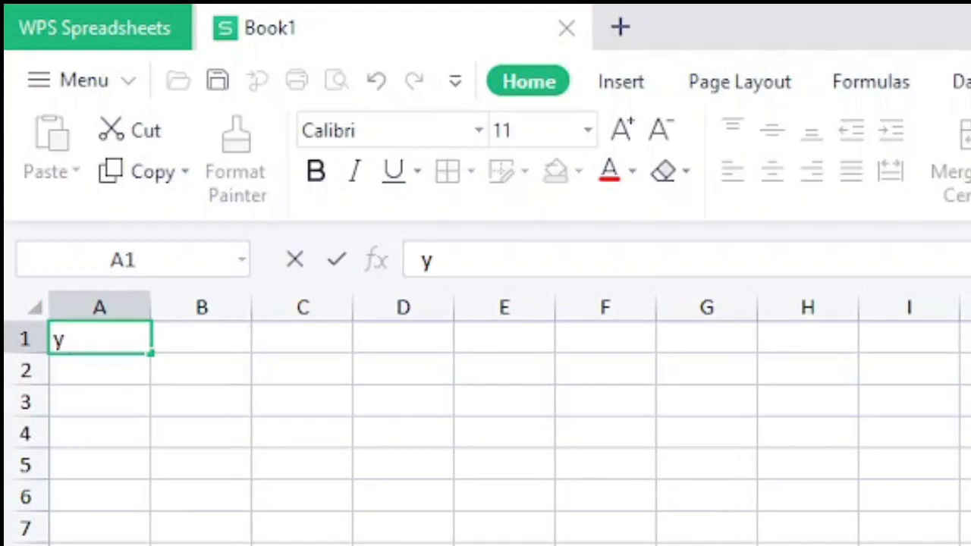
pyautogui.write(' = x')
pyautogui.click(620, 81)
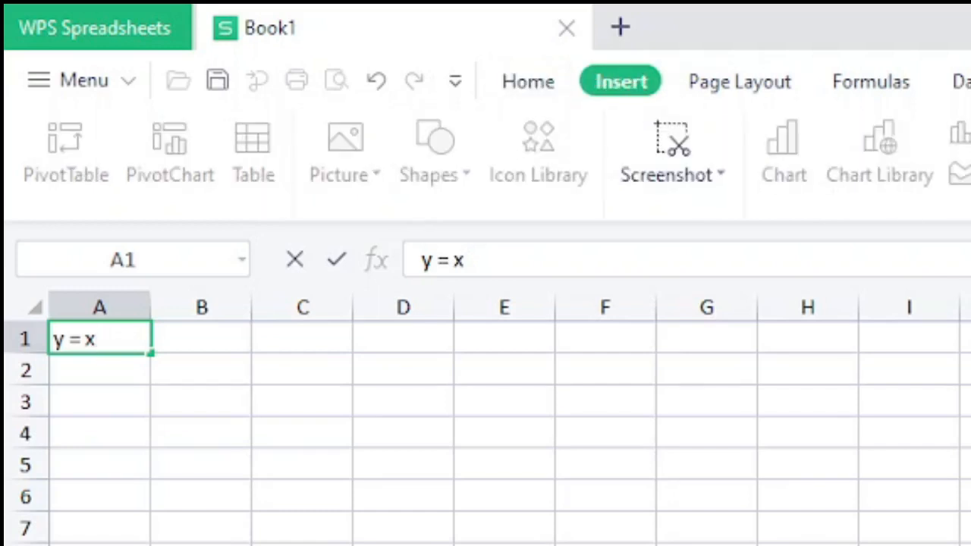
pyautogui.write('²')
pyautogui.click(852, 487)
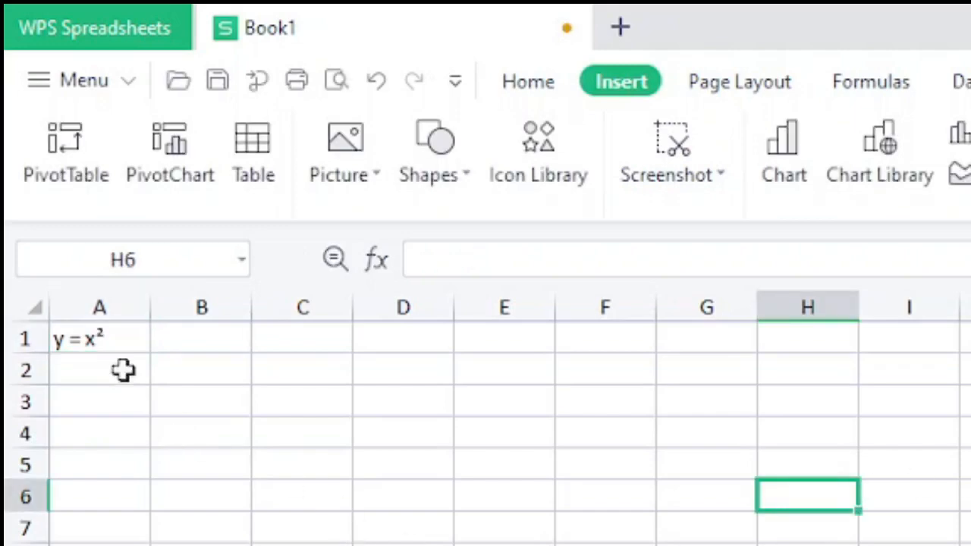
pyautogui.click(124, 371)
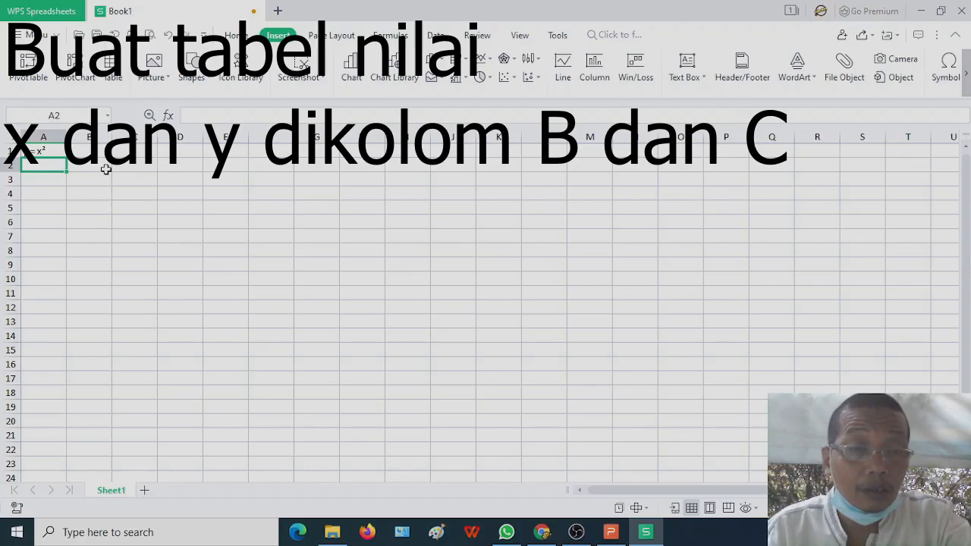
# Enter the table headers x in cell B2 and y in cell C2
pyautogui.click(106, 169)
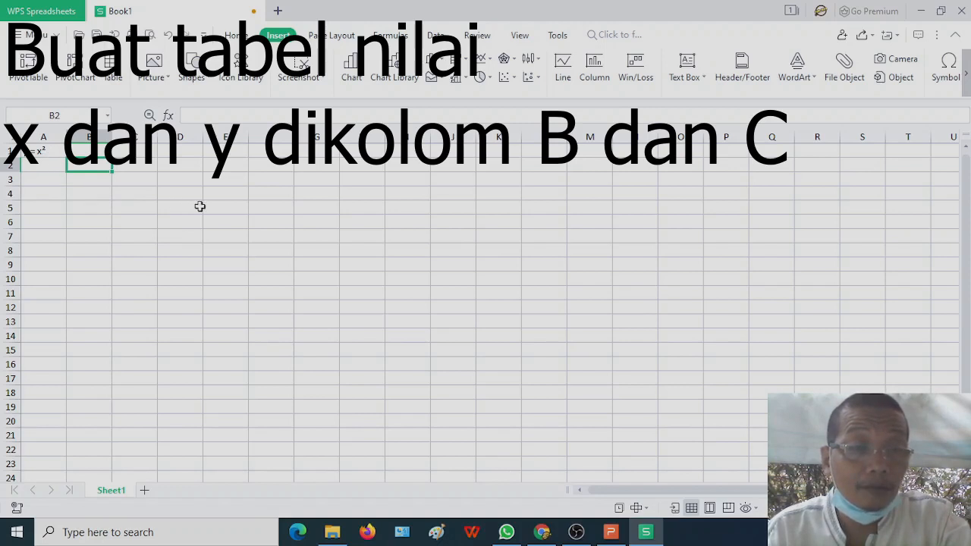
pyautogui.write('x')
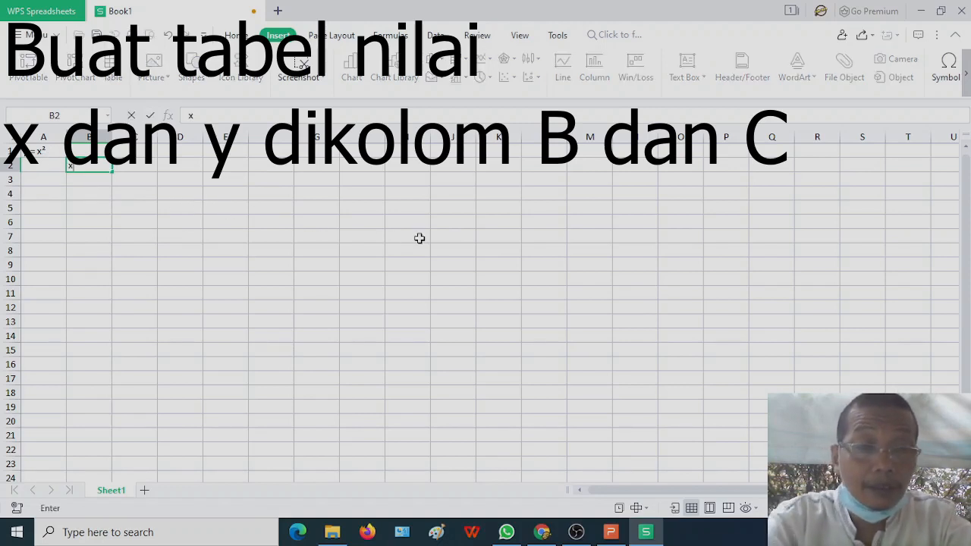
pyautogui.press('Tab')
pyautogui.write('y')
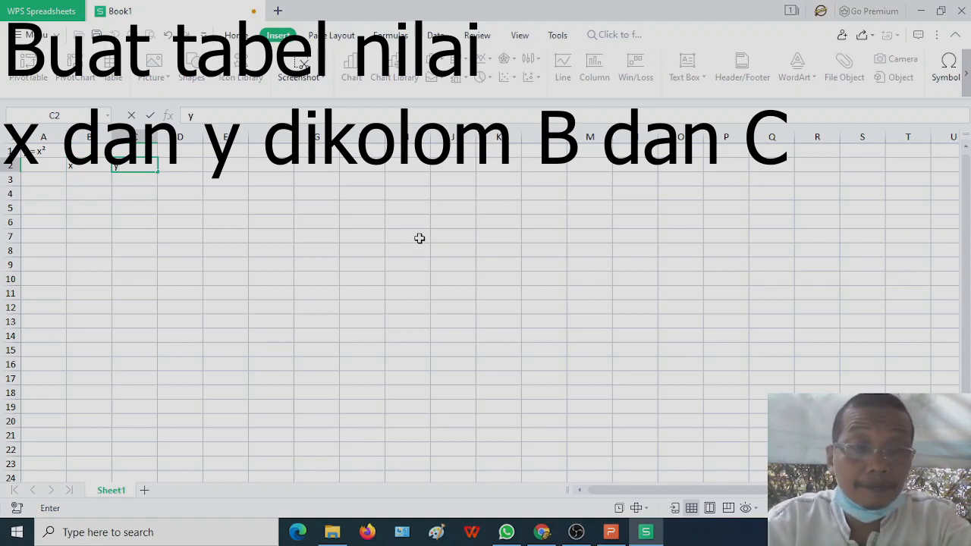
pyautogui.press('Right')
pyautogui.press('Left')
pyautogui.press('Left')
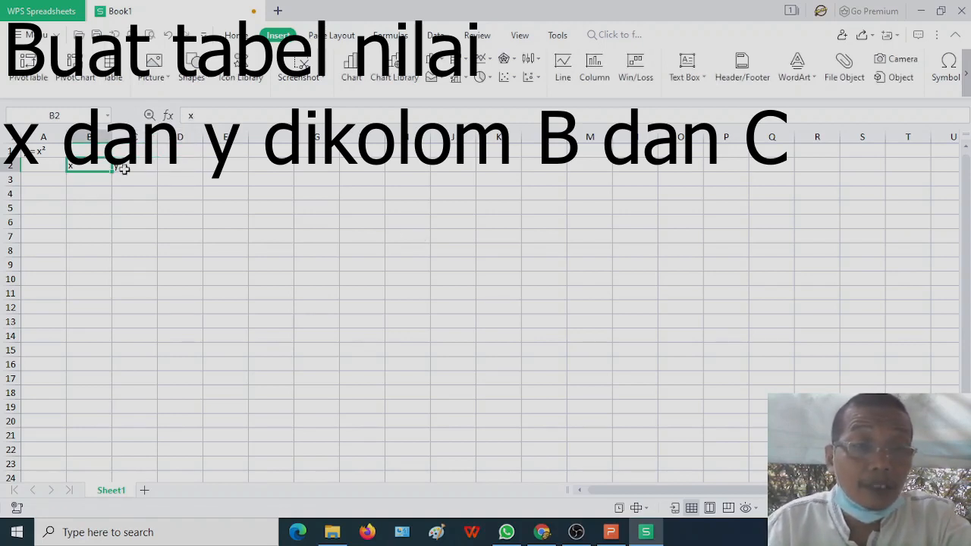
# Center the x and y headers in cells B2 and C2 horizontally
pyautogui.moveTo(91, 164); pyautogui.dragTo(132, 163)
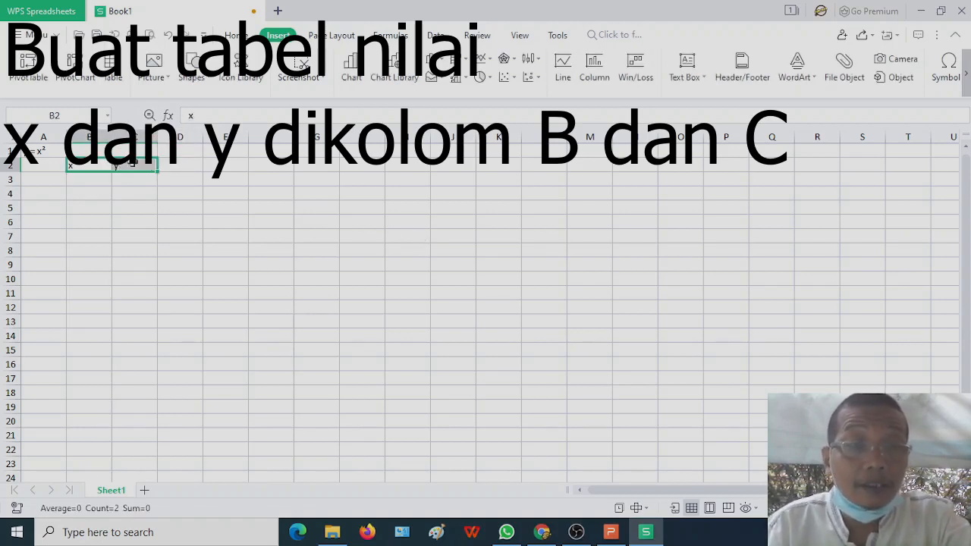
pyautogui.click(235, 36)
pyautogui.click(342, 81)
# Enter the x values -3, -2, -1 and 0 in cells B3 through B6
pyautogui.click(103, 179)
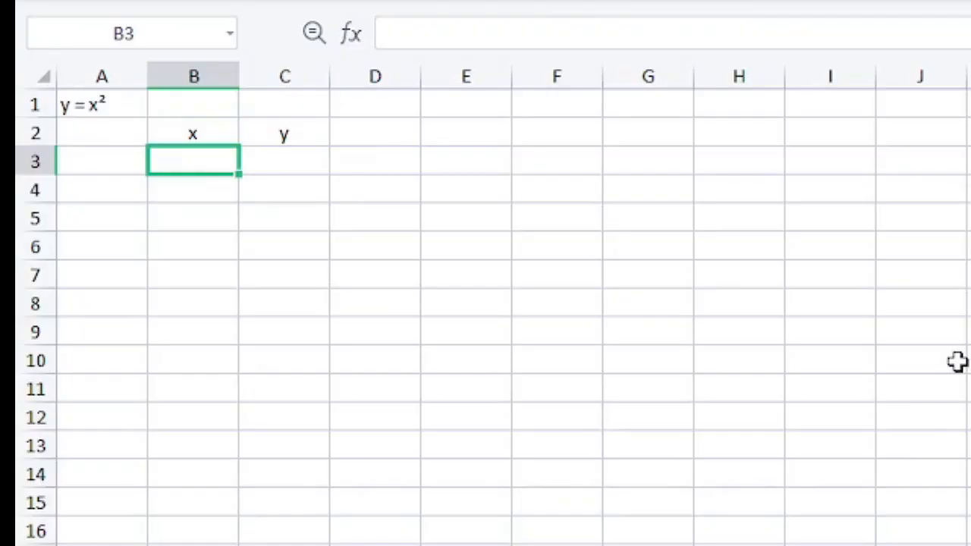
pyautogui.write('-3')
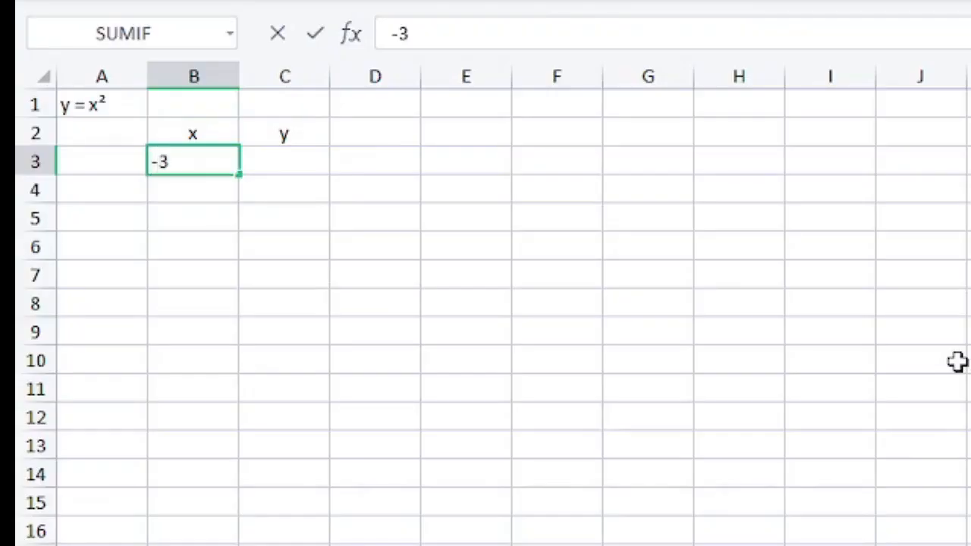
pyautogui.press('Return')
pyautogui.write('-3')
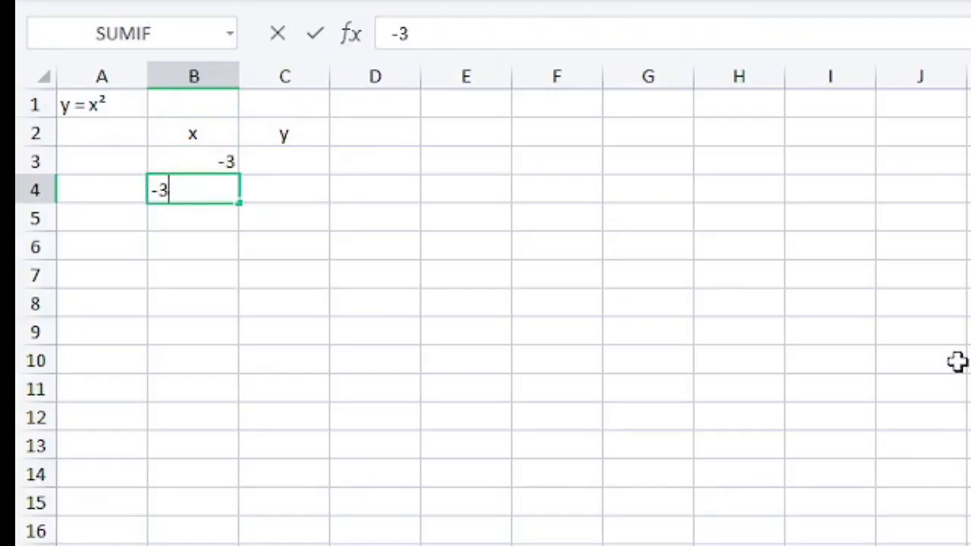
pyautogui.press('BackSpace')
pyautogui.write('2')
pyautogui.press('Return')
pyautogui.write('-')
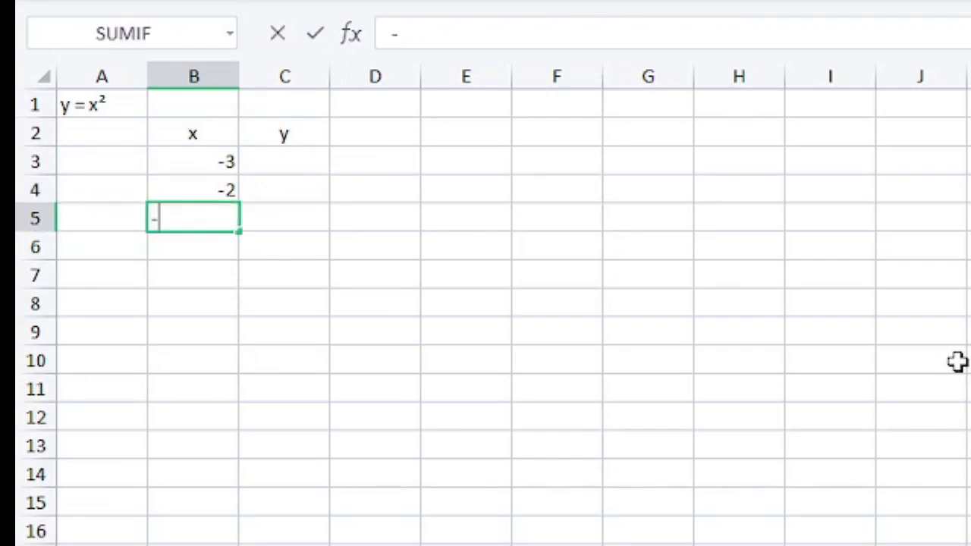
pyautogui.write('1')
pyautogui.press('Return')
pyautogui.write('0')
pyautogui.press('Return')
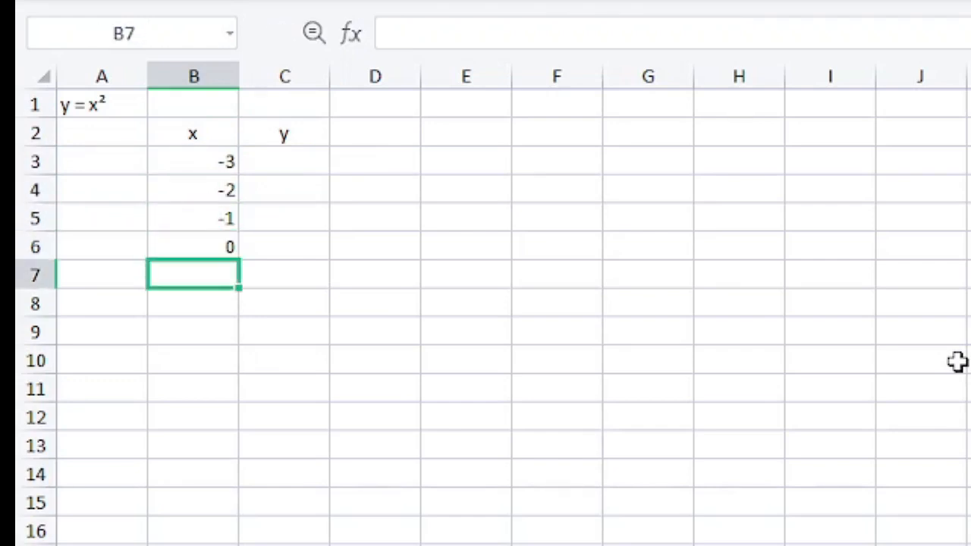
# Enter the x values 1, 2 and 3 in cells B7 through B9 and center all x values in B3:B9
pyautogui.write('1')
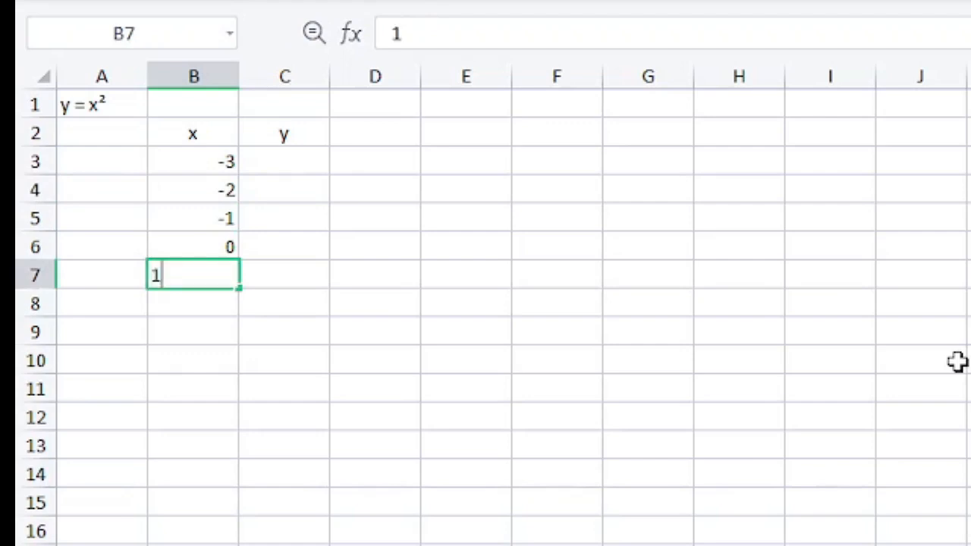
pyautogui.press('Return')
pyautogui.write('2')
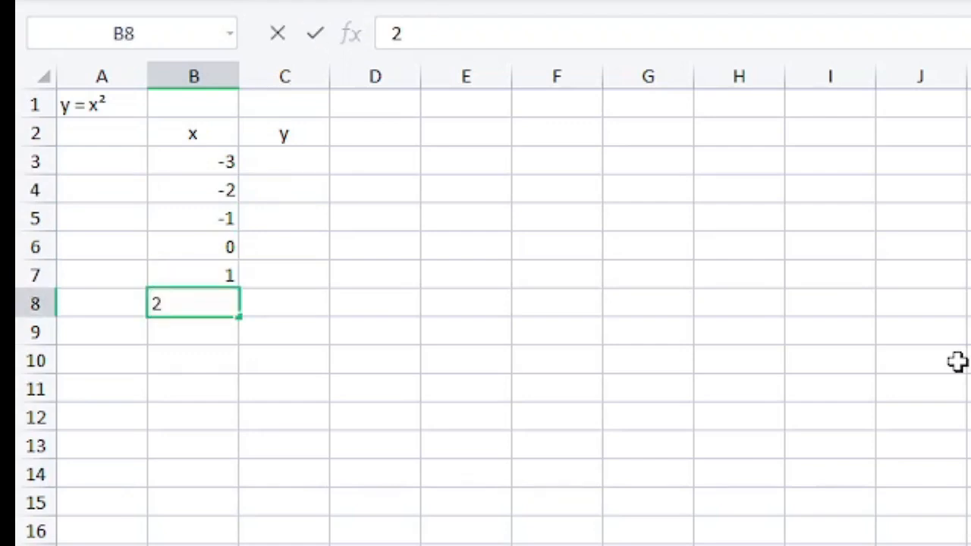
pyautogui.press('Return')
pyautogui.write('3')
pyautogui.press('Return')
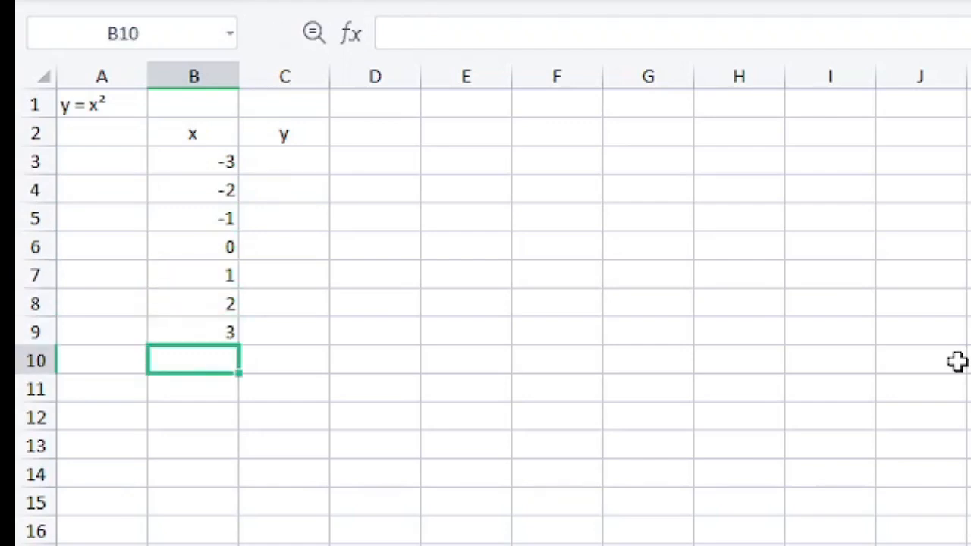
pyautogui.moveTo(214, 160); pyautogui.dragTo(217, 323)
pyautogui.hotkey('ctrl', 'e')
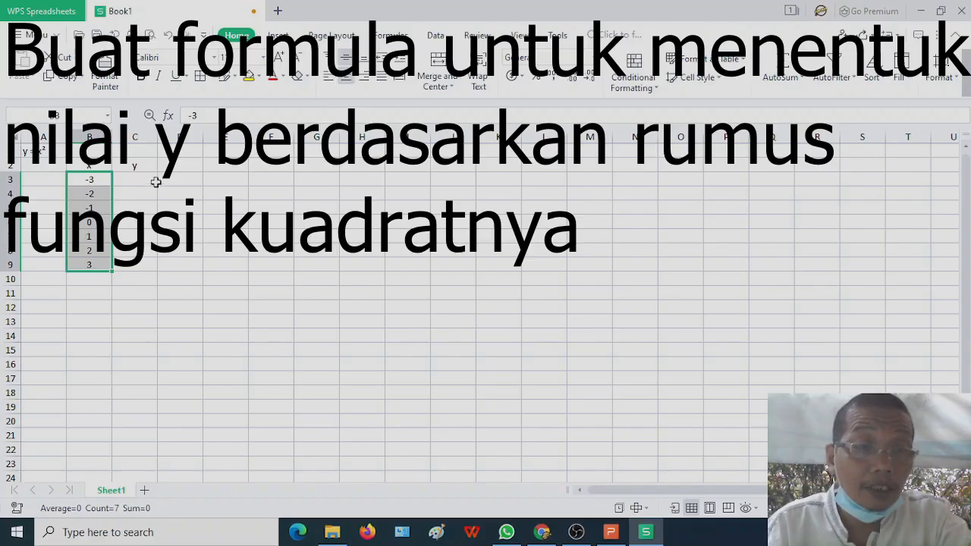
# Enter the formula =B3^2 in cell C3 to calculate y from the first x value
pyautogui.click(151, 180)
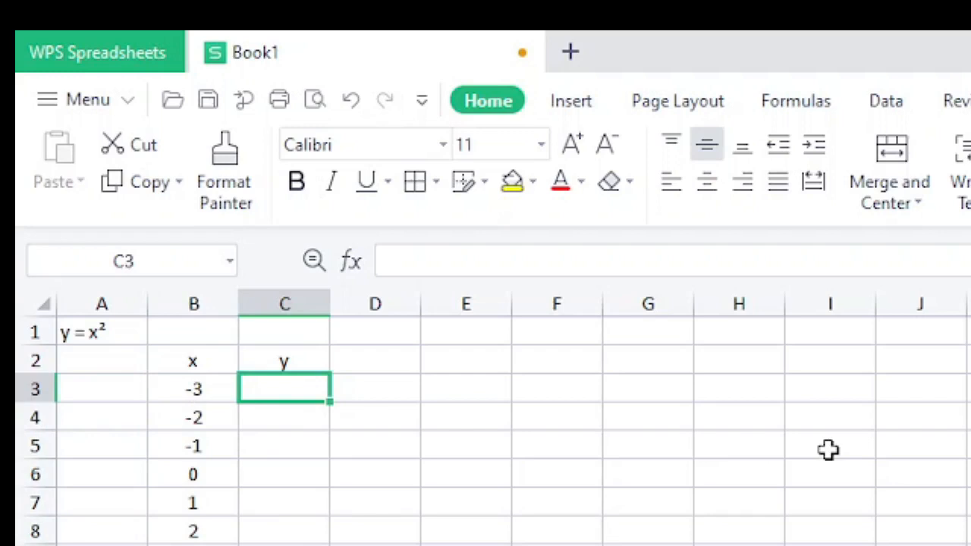
pyautogui.write('=')
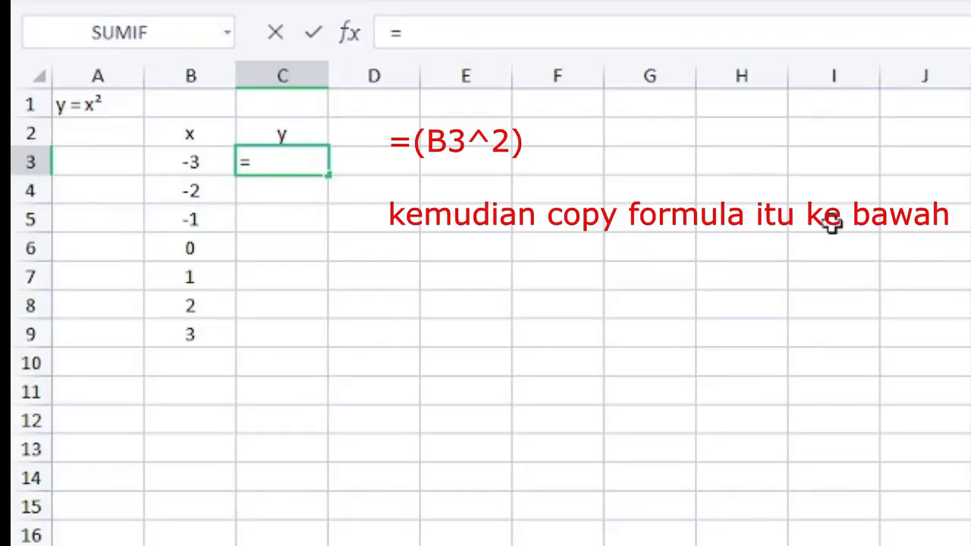
pyautogui.press('Left')
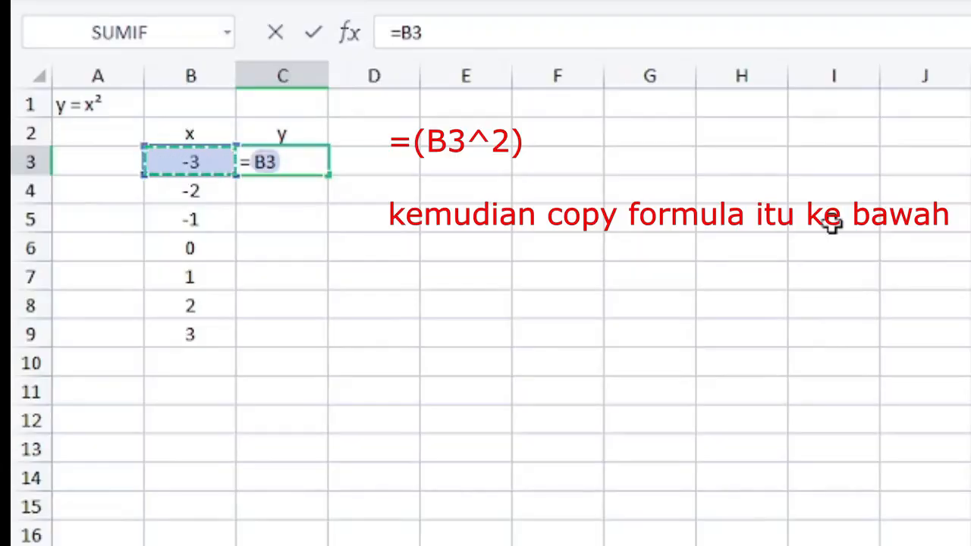
pyautogui.write('^2')
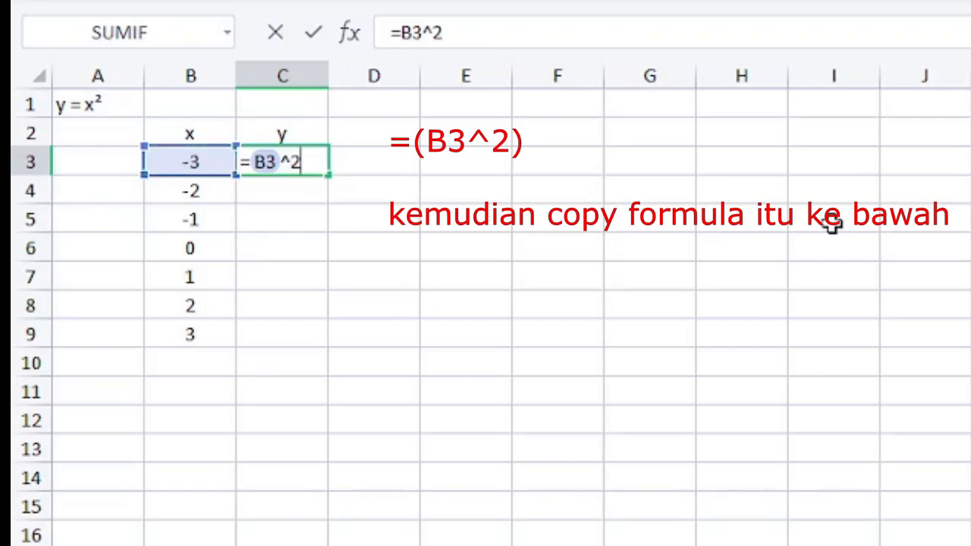
pyautogui.press('Return')
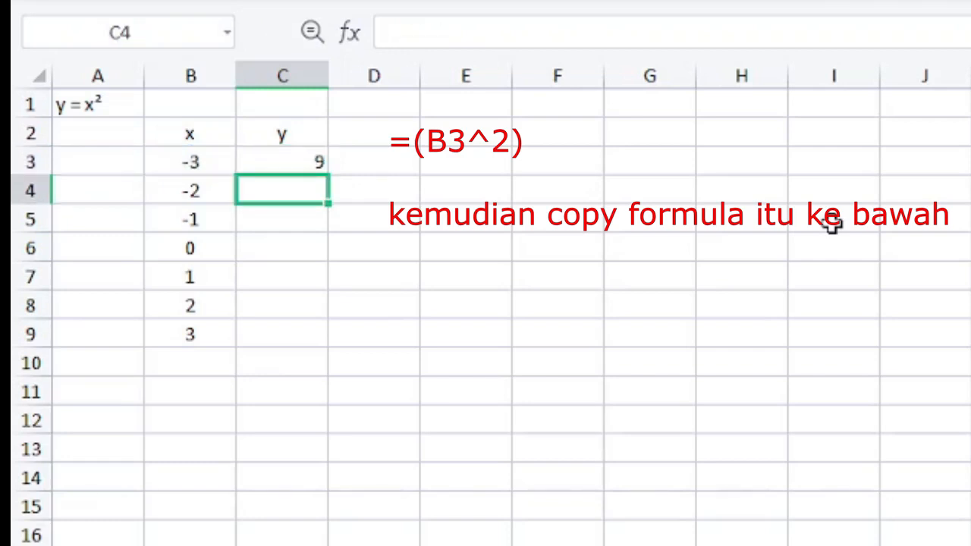
# Center cell C3 and copy its formula down through cell C9
pyautogui.click(316, 168)
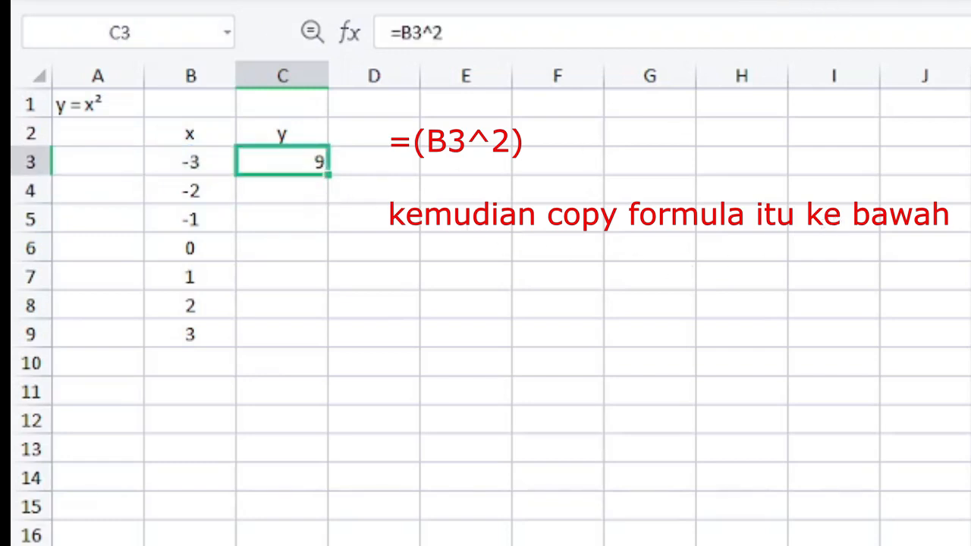
pyautogui.hotkey('ctrl', 'e')
pyautogui.moveTo(327, 176); pyautogui.dragTo(328, 349)
pyautogui.click(465, 289)
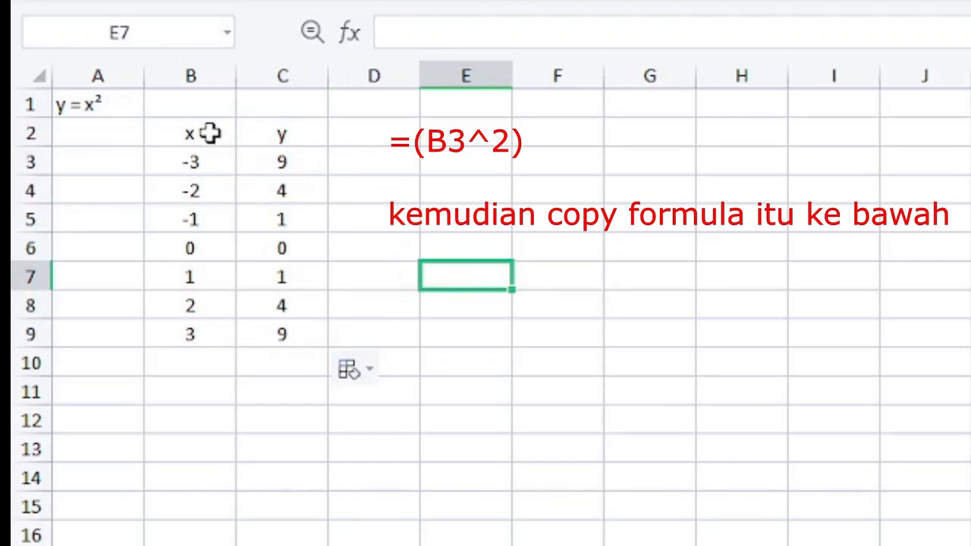
pyautogui.moveTo(210, 133); pyautogui.dragTo(279, 329)
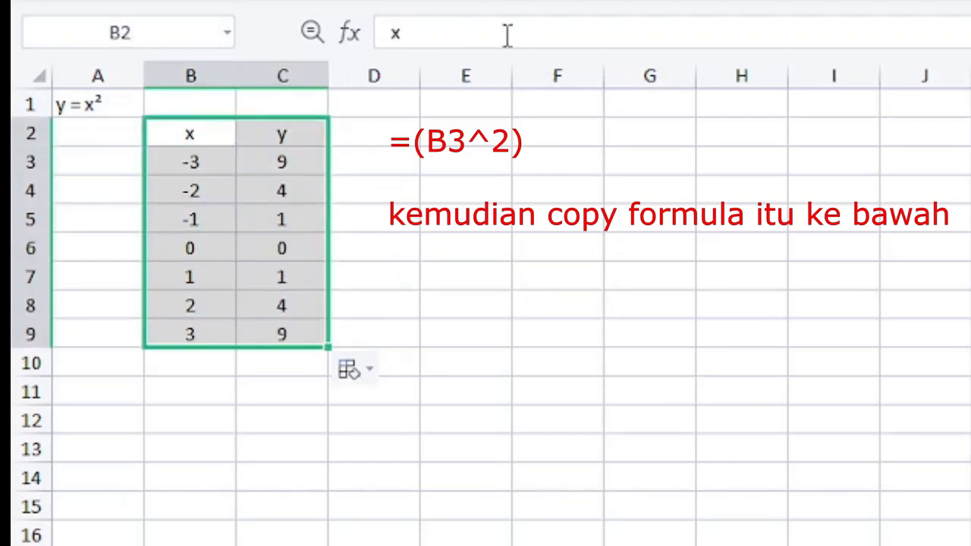
pyautogui.click(342, 2)
pyautogui.click(508, 295)
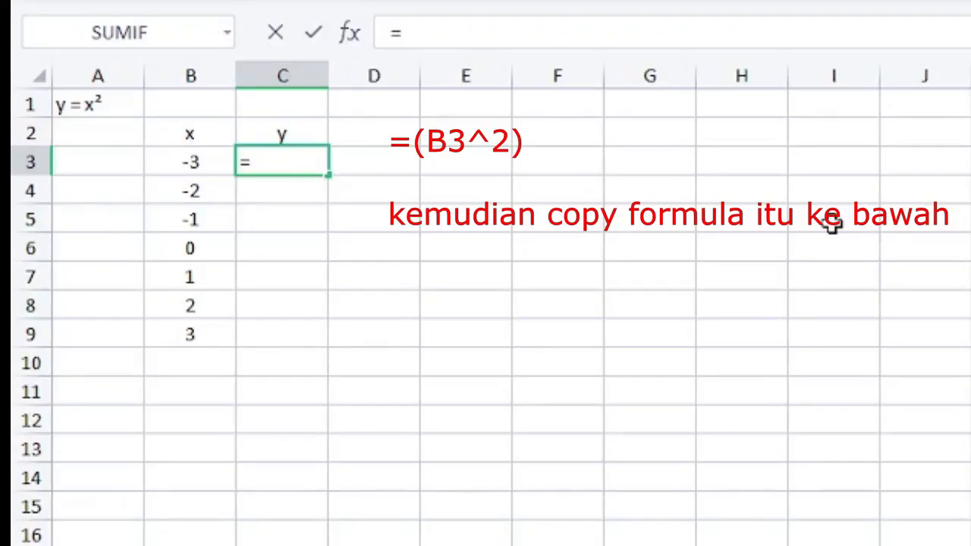
# Complete the formula started in cell C3 as =B3^2, referencing the x value beside it
pyautogui.press('Left')
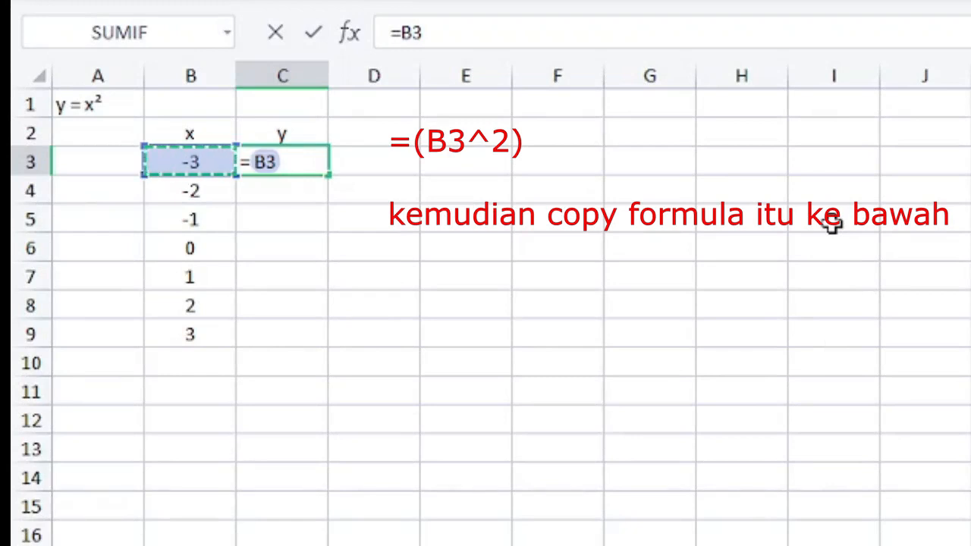
pyautogui.write('^2')
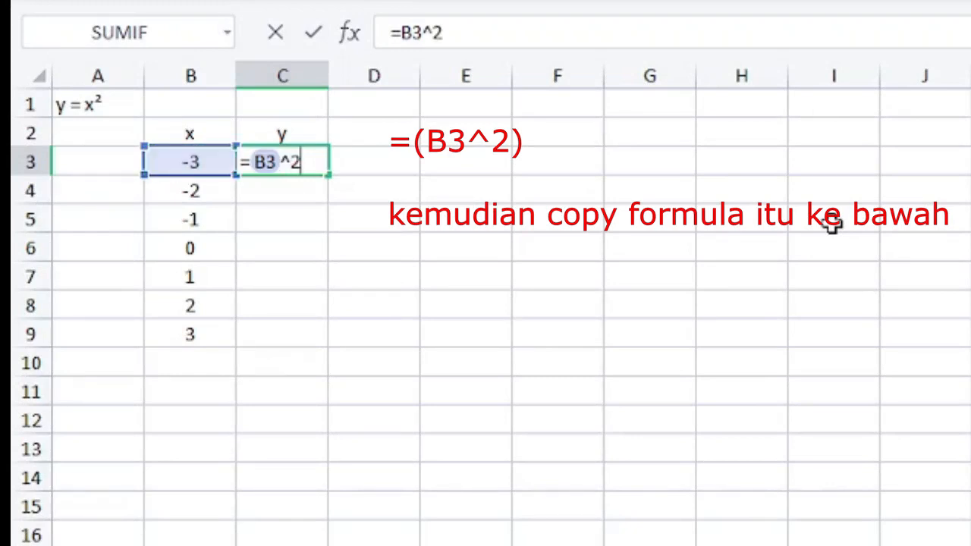
pyautogui.press('Return')
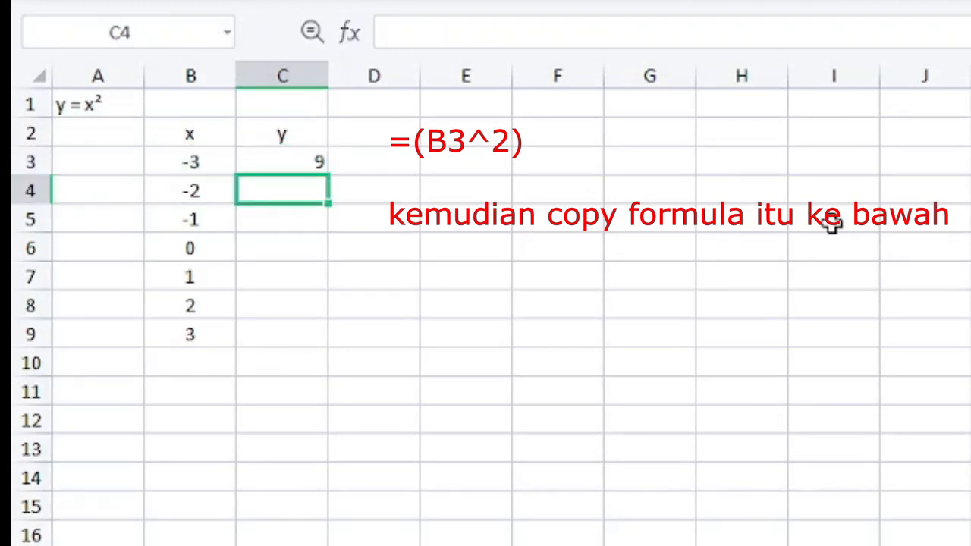
# Center the y value in cell C3 and fill its formula down through cell C9
pyautogui.click(317, 169)
pyautogui.click(670, 1)
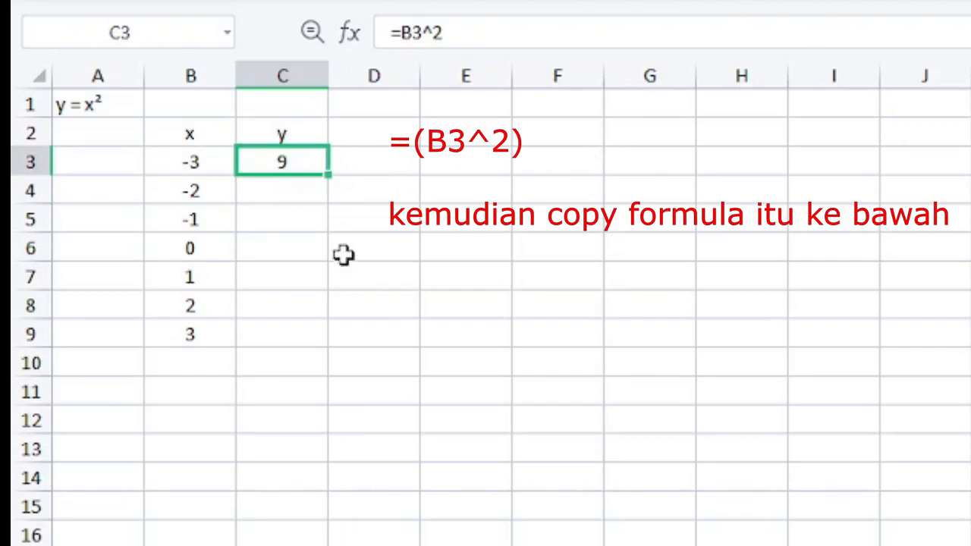
pyautogui.moveTo(329, 179); pyautogui.dragTo(327, 349)
pyautogui.click(465, 287)
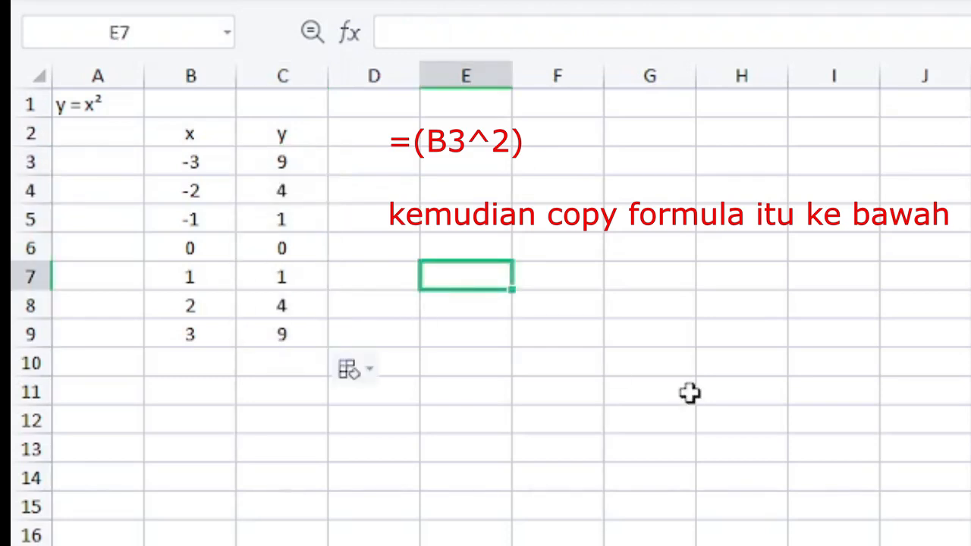
# Add borders around all cells of the x and y table in B2:C9
pyautogui.moveTo(208, 132); pyautogui.dragTo(279, 331)
pyautogui.click(447, 1)
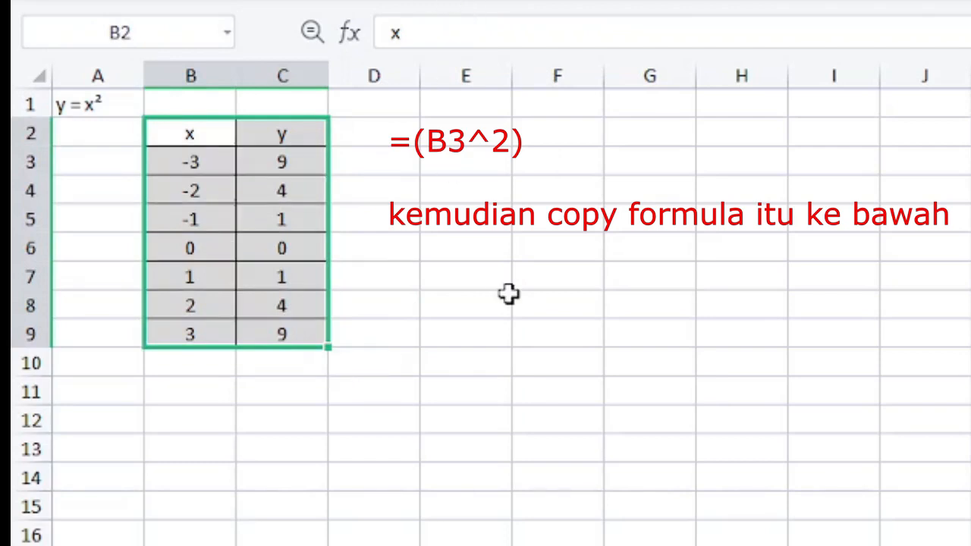
pyautogui.moveTo(251, 317); pyautogui.dragTo(313, 479)
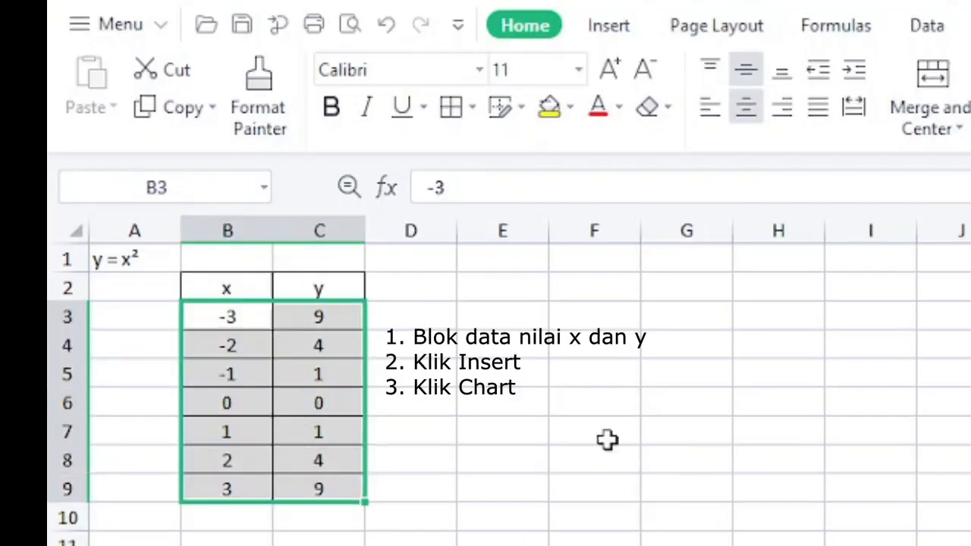
pyautogui.click(627, 31)
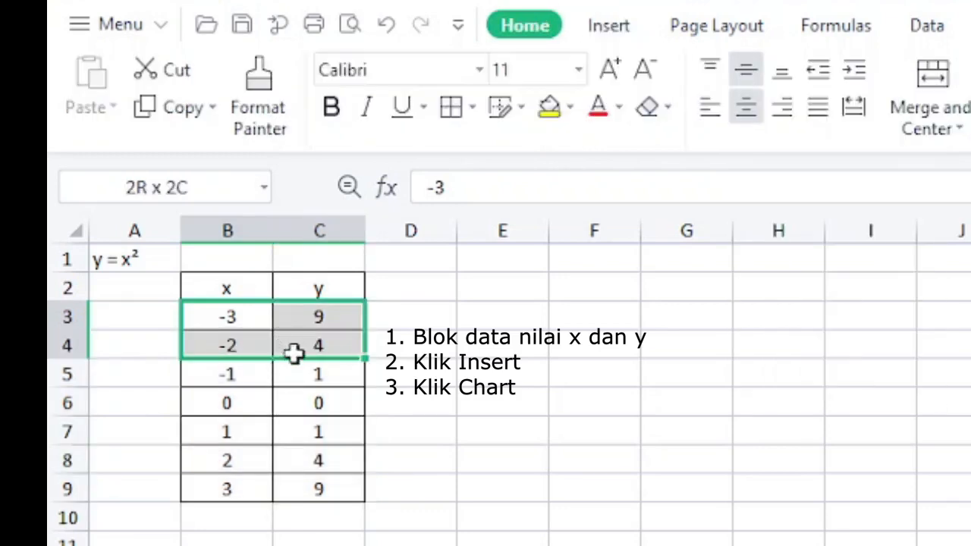
pyautogui.moveTo(296, 353); pyautogui.dragTo(313, 478)
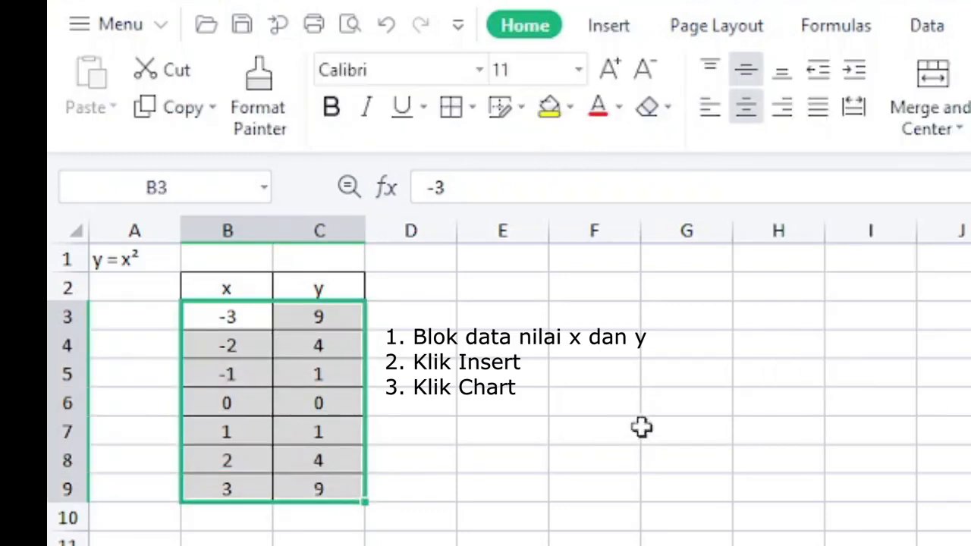
pyautogui.click(627, 31)
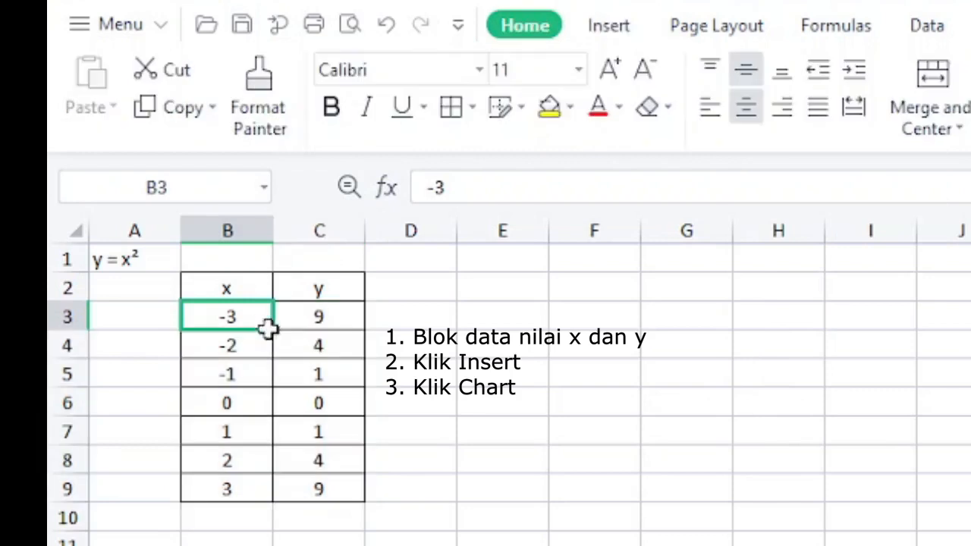
pyautogui.moveTo(268, 327); pyautogui.dragTo(314, 478)
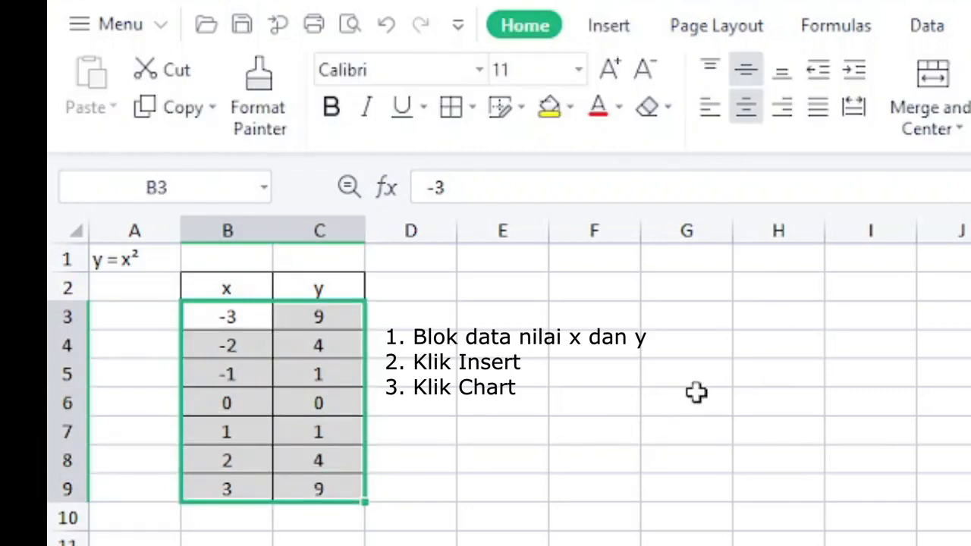
pyautogui.click(627, 31)
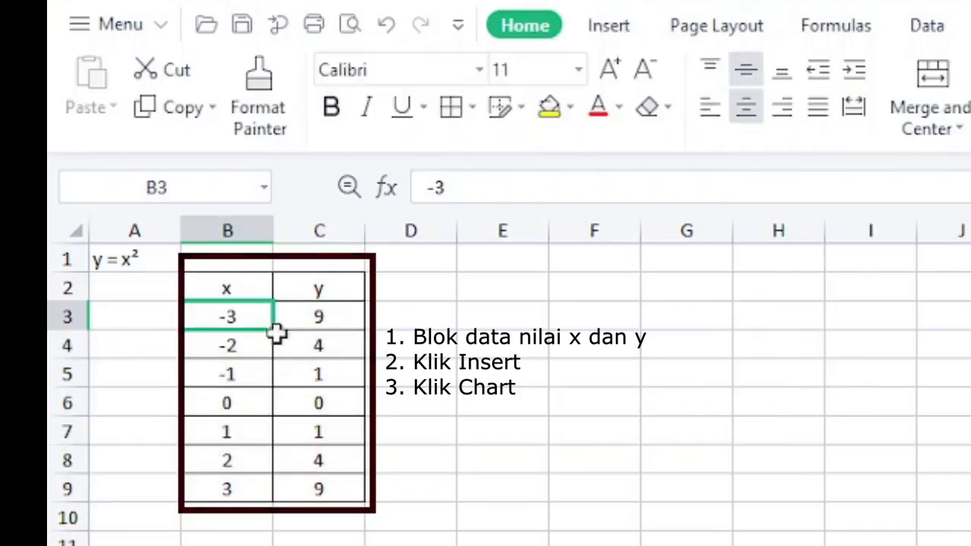
# Insert an XY scatter chart with smooth lines and markers from the x and y values in B3:C9
pyautogui.moveTo(277, 332); pyautogui.dragTo(312, 477)
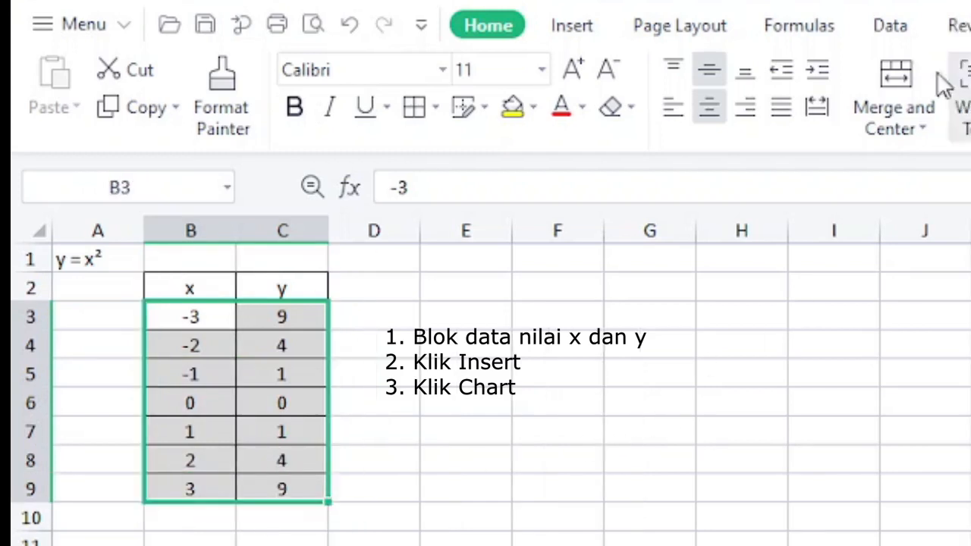
pyautogui.click(591, 34)
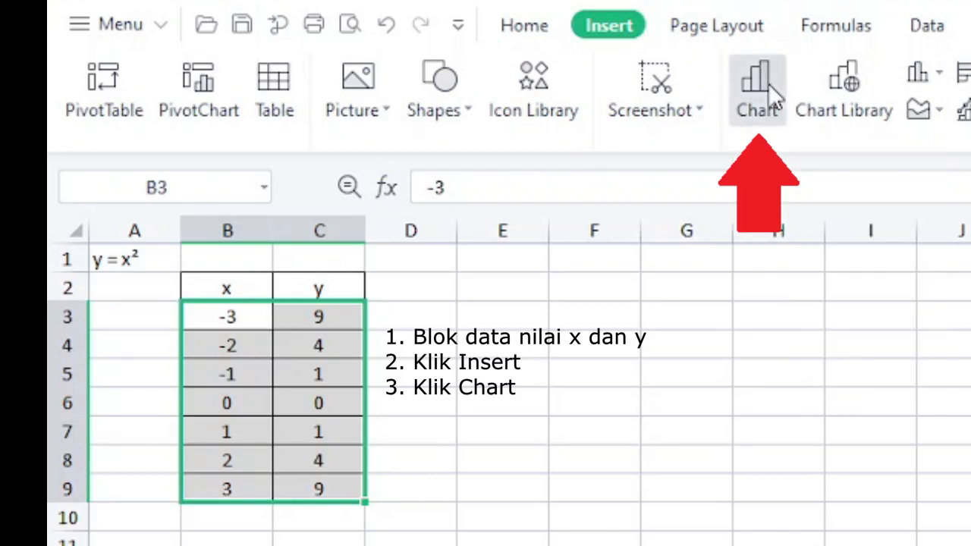
pyautogui.click(768, 84)
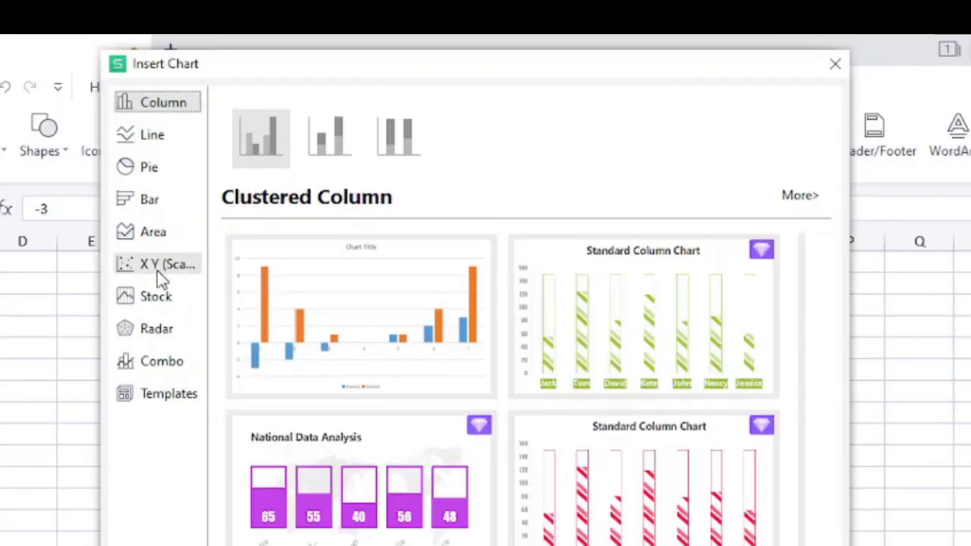
pyautogui.click(160, 272)
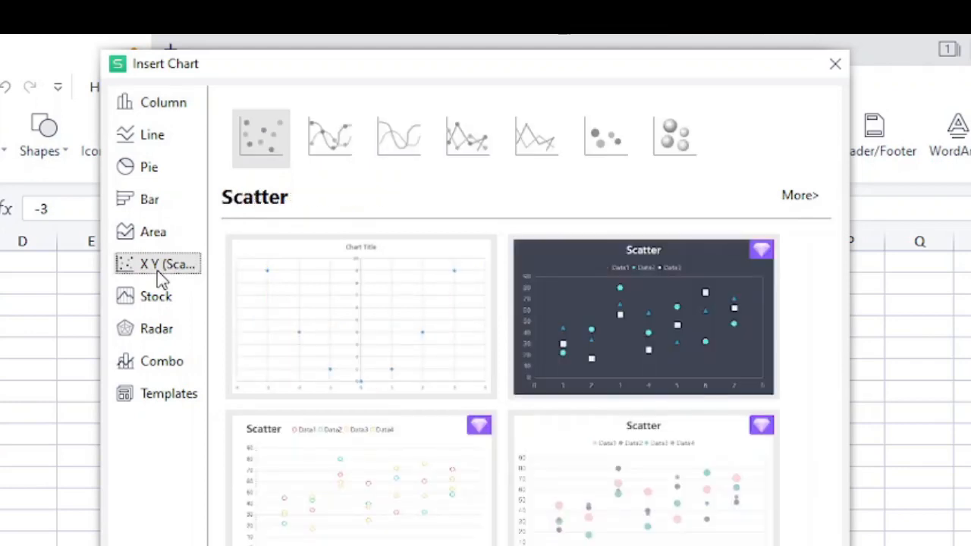
pyautogui.click(328, 158)
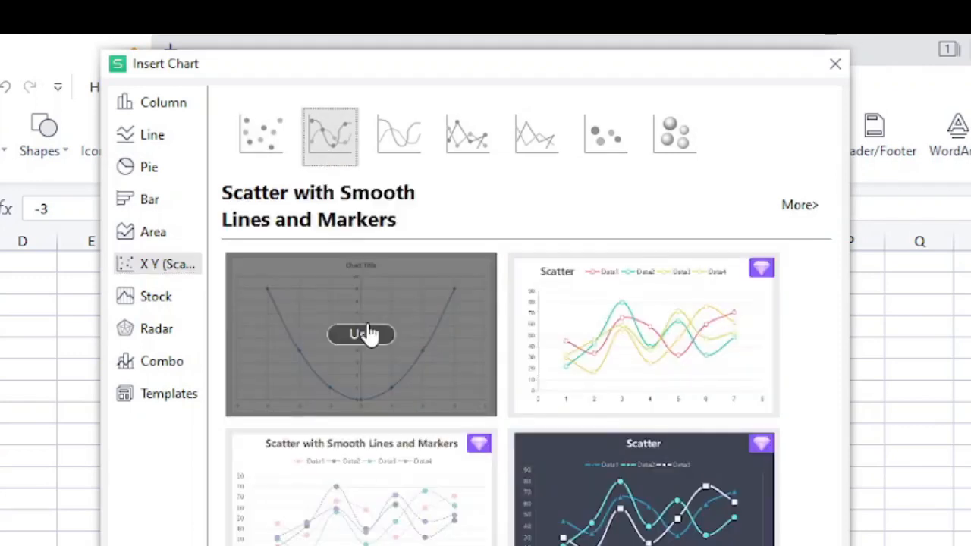
pyautogui.click(367, 335)
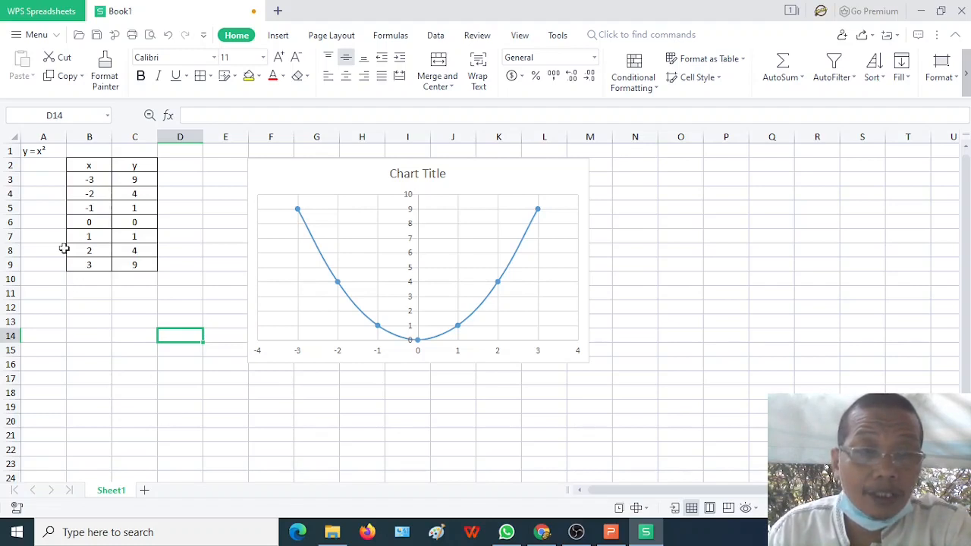
pyautogui.click(47, 153)
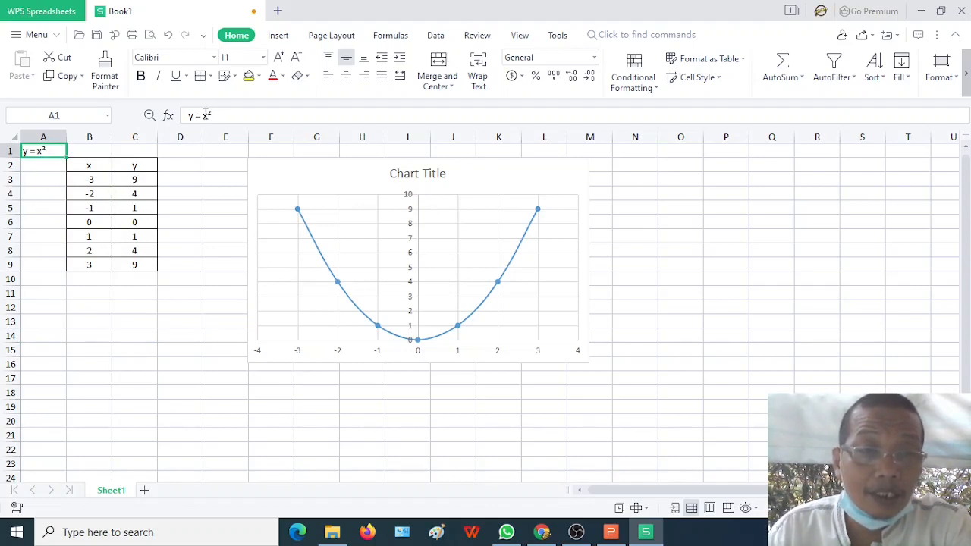
pyautogui.click(180, 335)
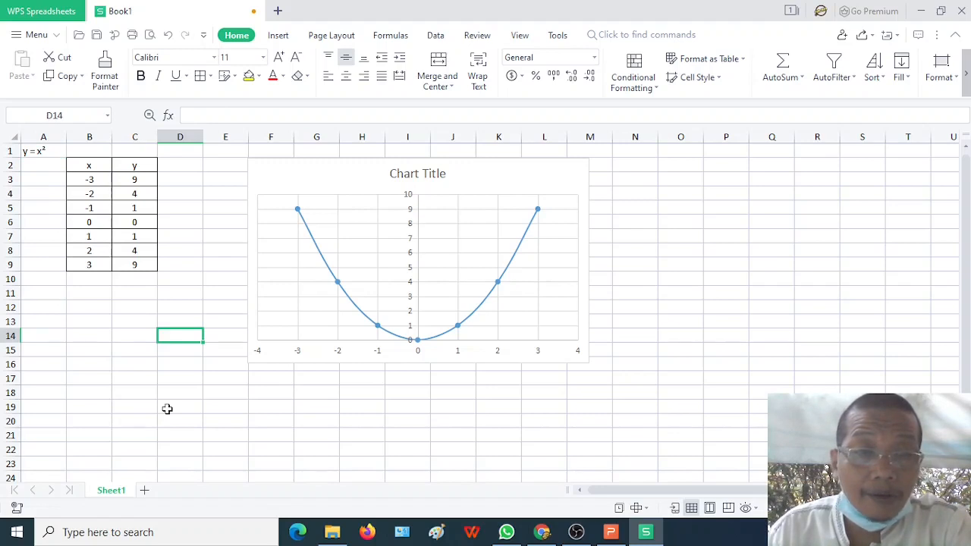
pyautogui.click(46, 153)
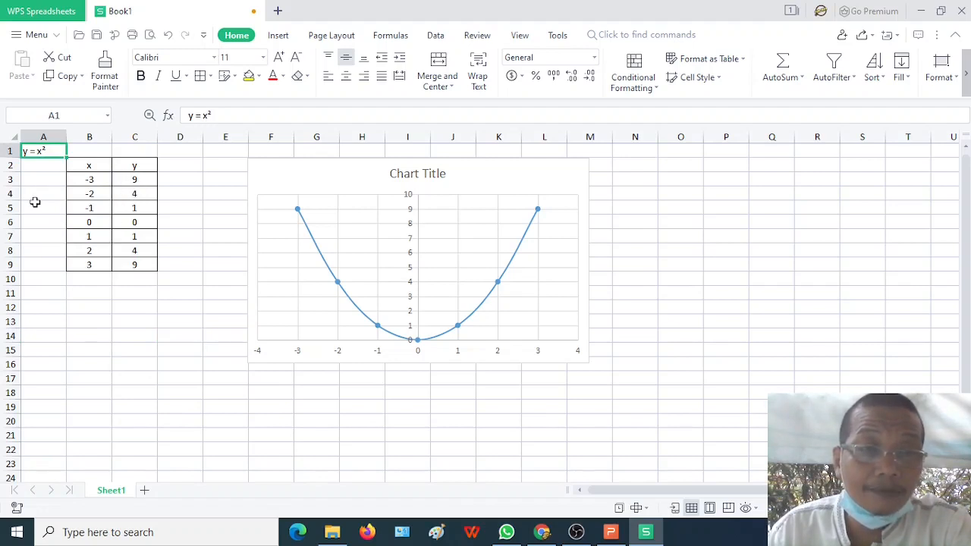
pyautogui.click(204, 116)
pyautogui.write('-')
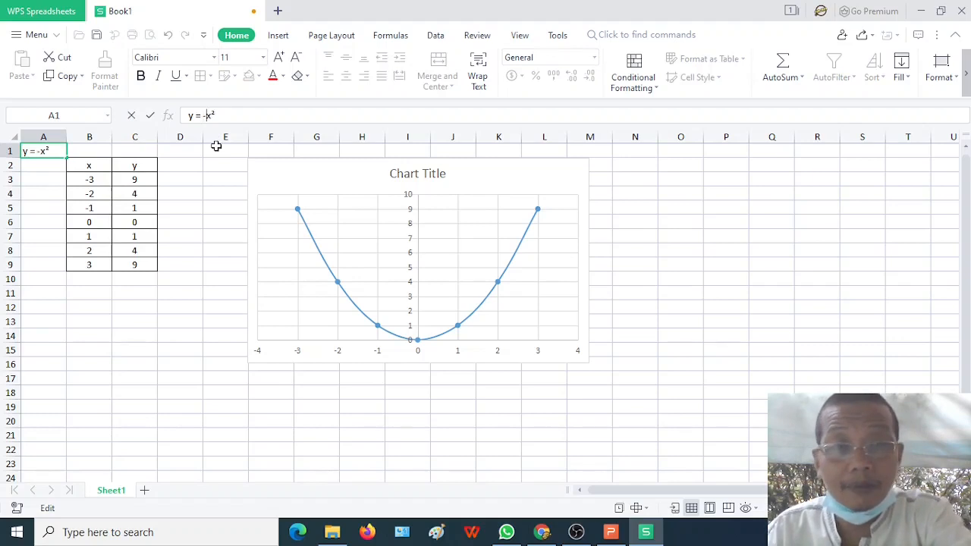
pyautogui.press('Escape')
pyautogui.click(179, 336)
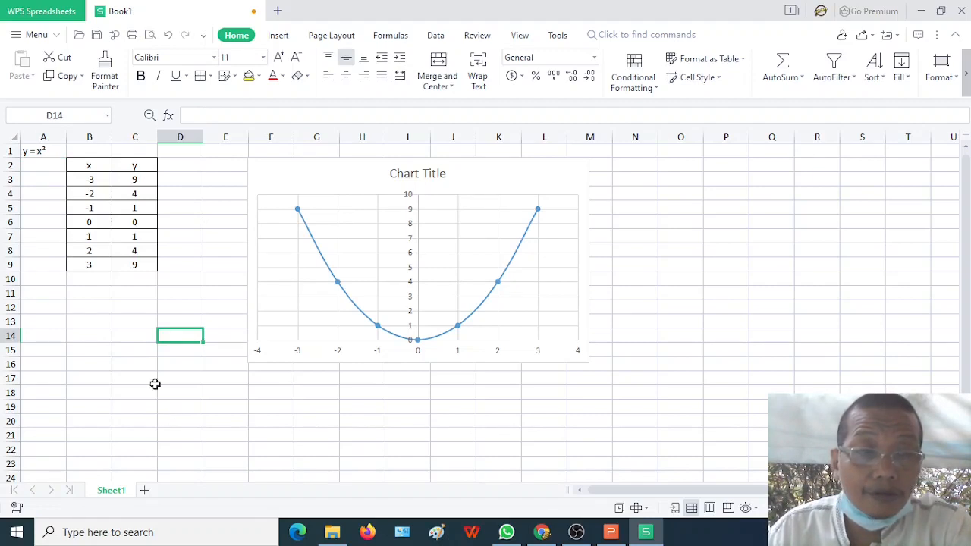
# Change the function label in cell A1 to y = -x²
pyautogui.click(47, 153)
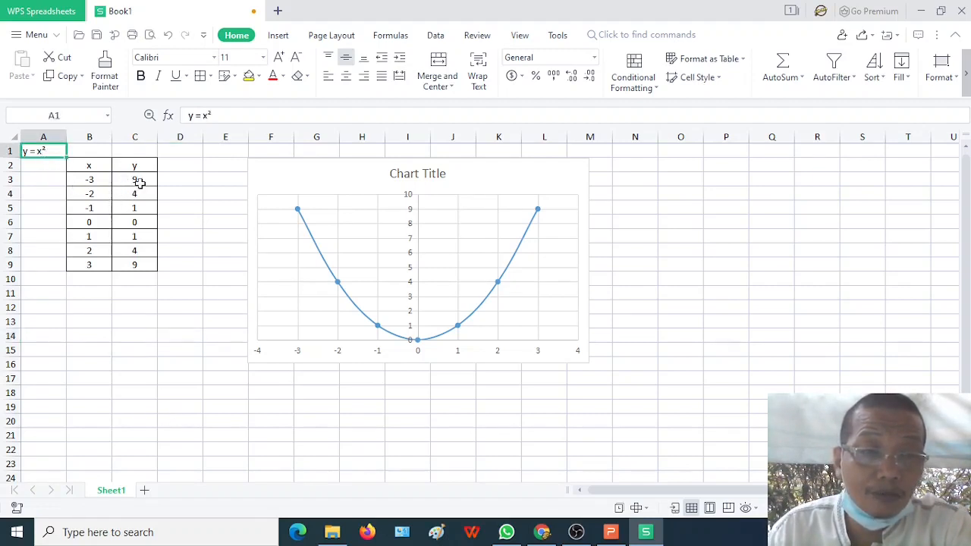
pyautogui.click(203, 115)
pyautogui.write('-')
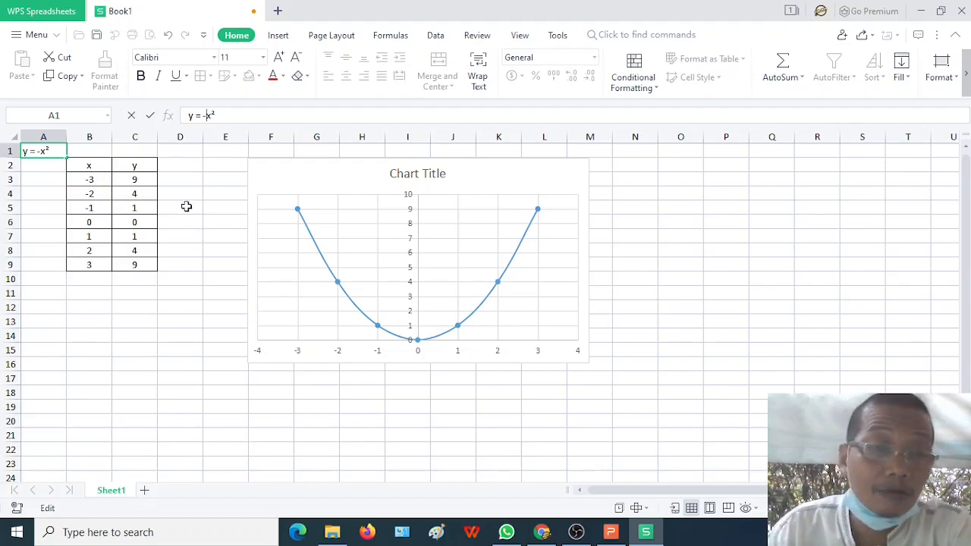
pyautogui.click(147, 179)
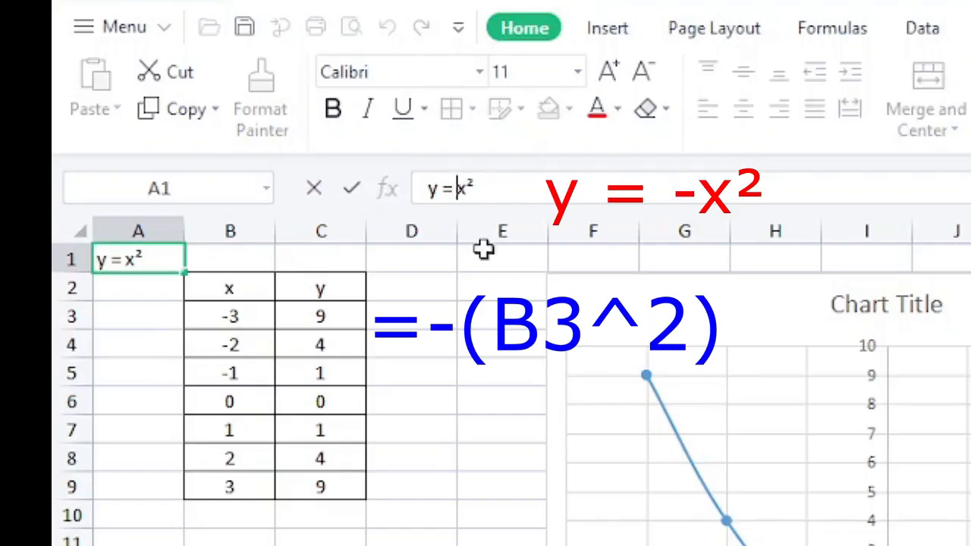
pyautogui.write('-')
pyautogui.click(362, 327)
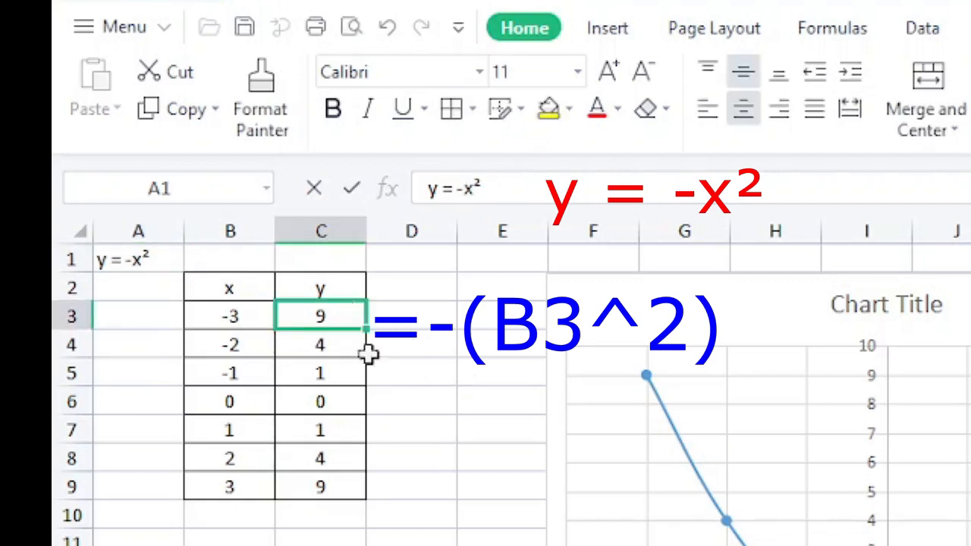
# Change the formula in cell C3 to =-(B3^2)
pyautogui.click(437, 189)
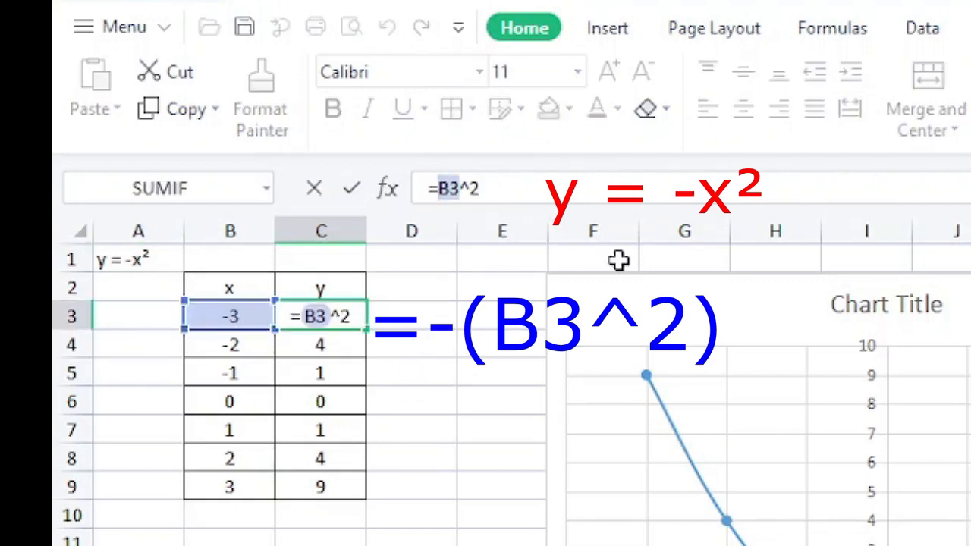
pyautogui.write('-(B3^2')
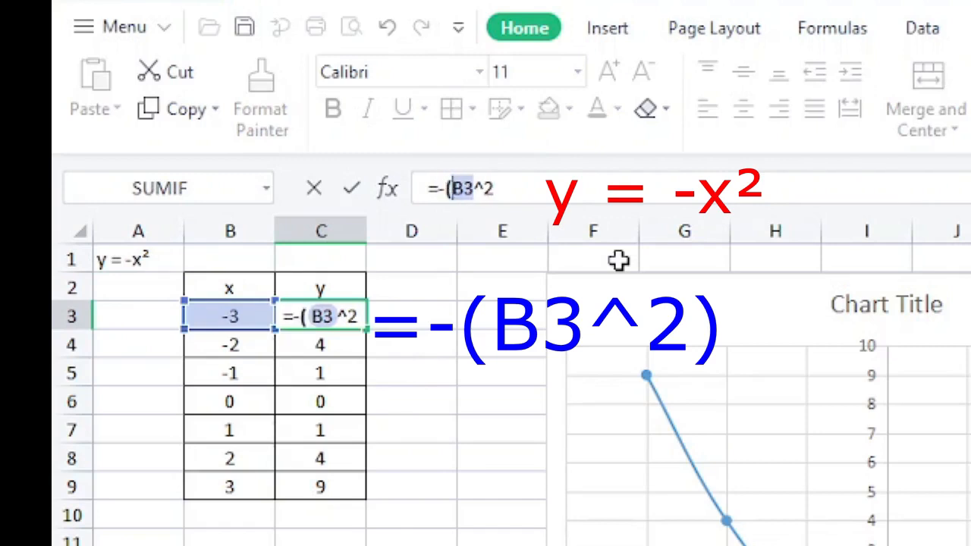
pyautogui.write(')')
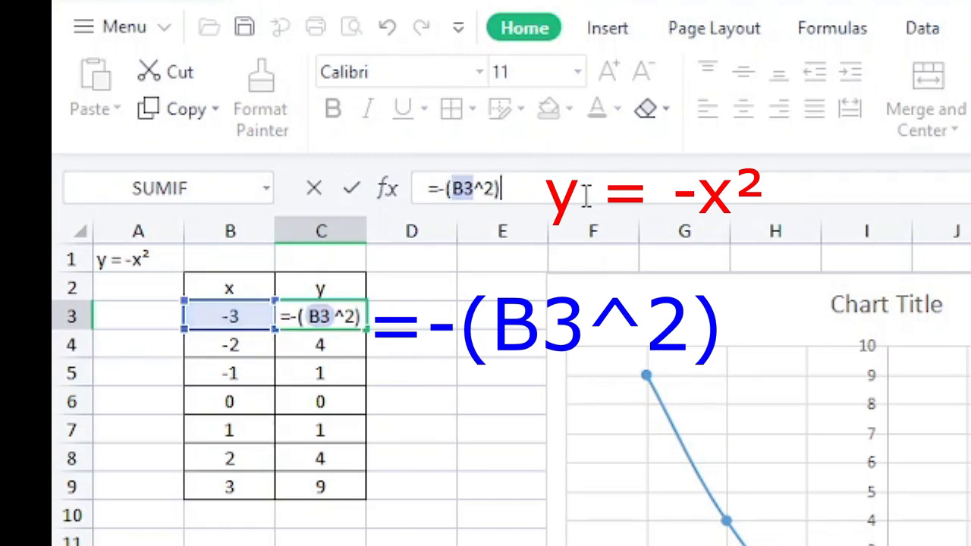
pyautogui.press('Return')
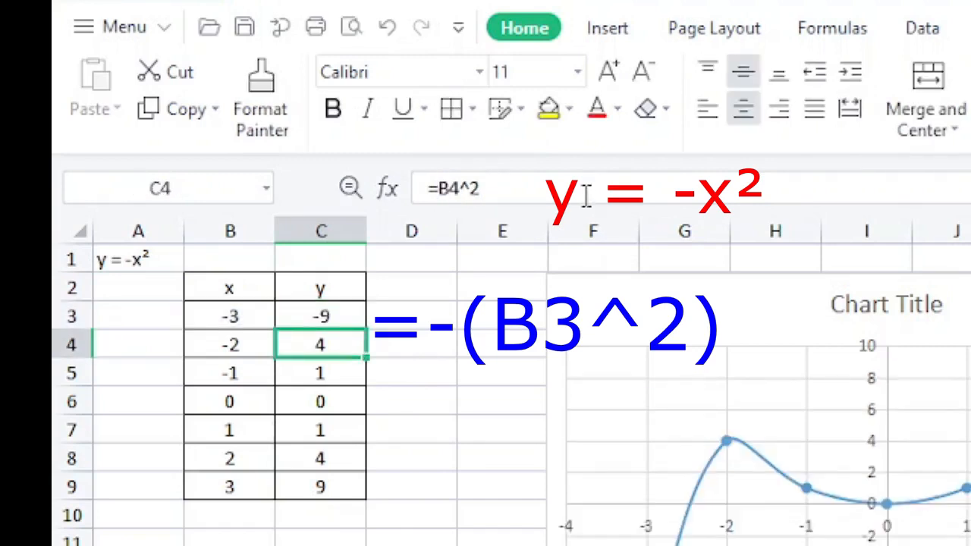
# Copy the negated square formula from cell C3 down through cell C9
pyautogui.click(358, 317)
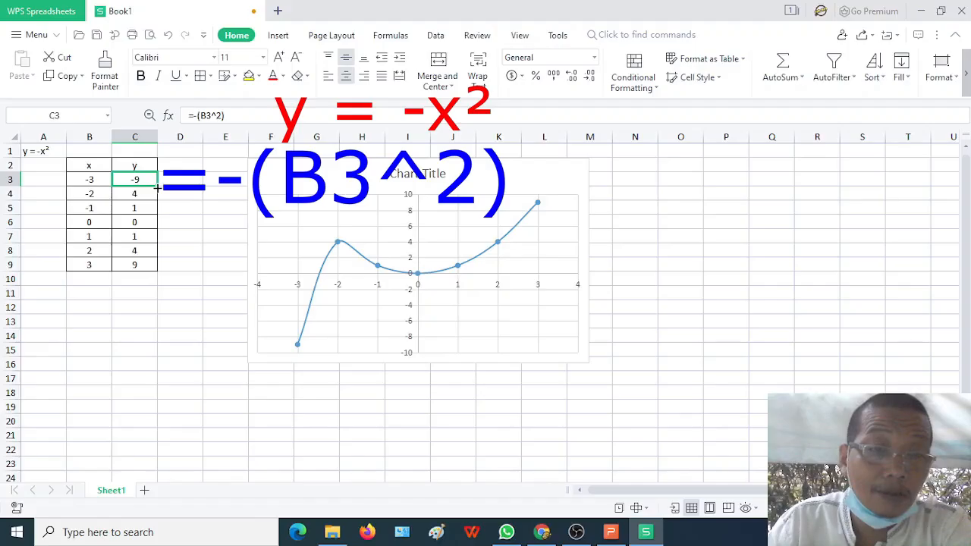
pyautogui.moveTo(366, 328); pyautogui.dragTo(354, 493)
pyautogui.moveTo(151, 267); pyautogui.dragTo(150, 267)
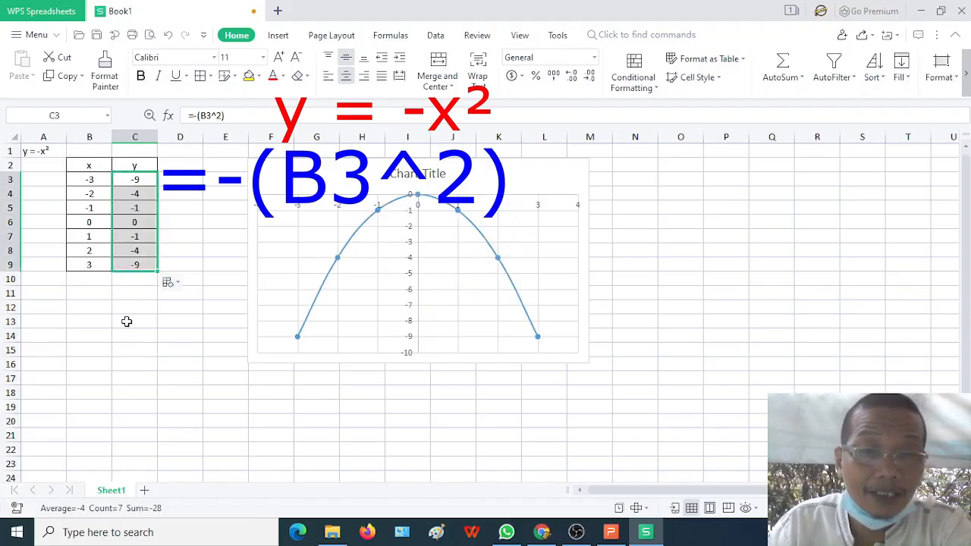
pyautogui.click(127, 322)
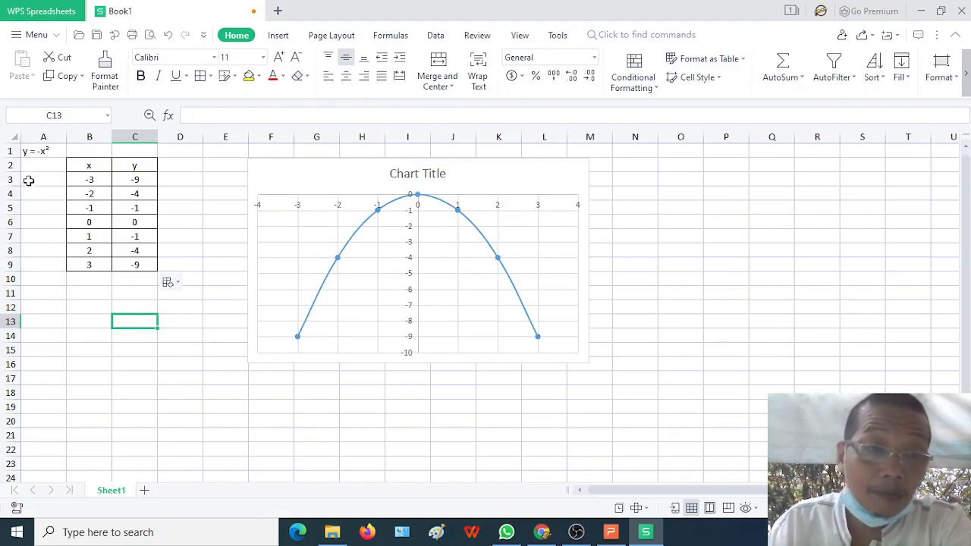
# Change the function label in cell A1 to y = -2x²
pyautogui.click(44, 152)
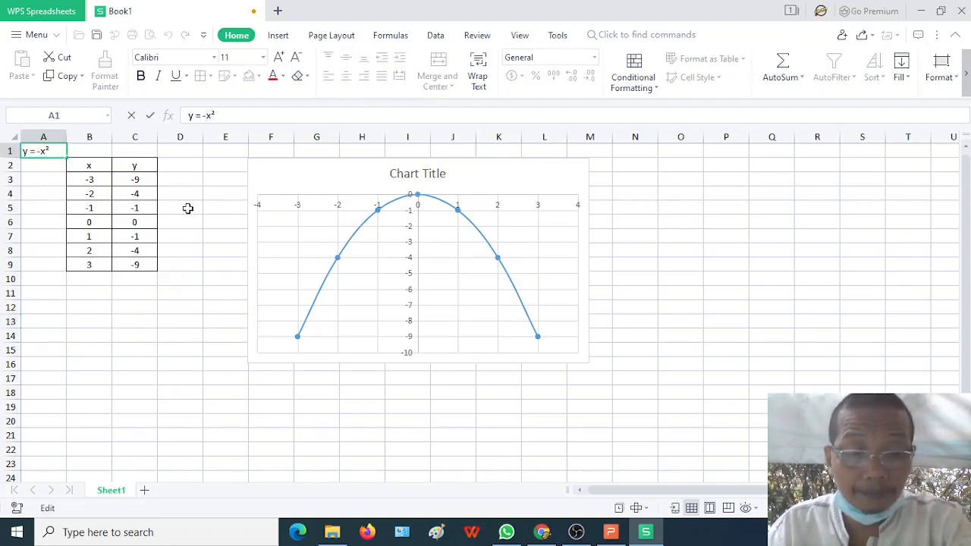
pyautogui.click(134, 321)
pyautogui.click(42, 151)
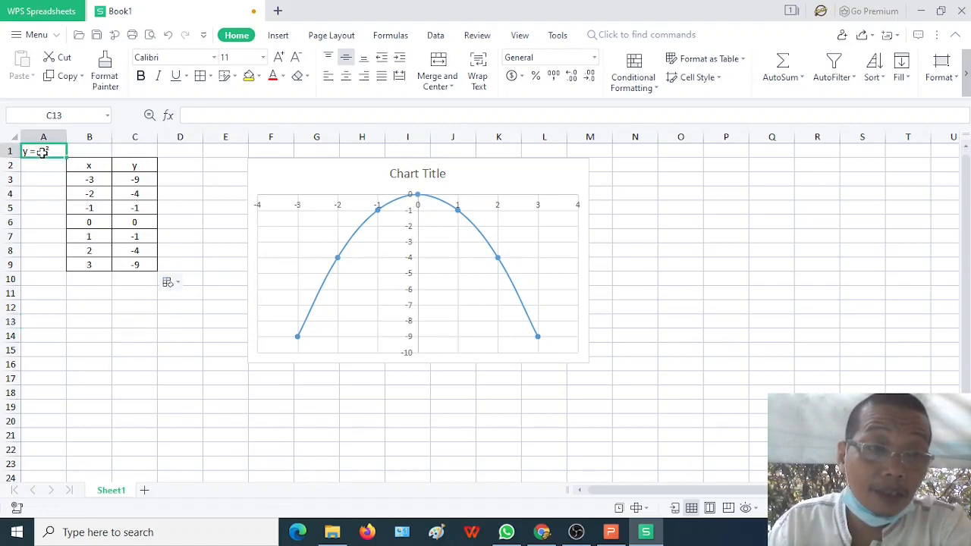
pyautogui.click(208, 115)
pyautogui.write('2')
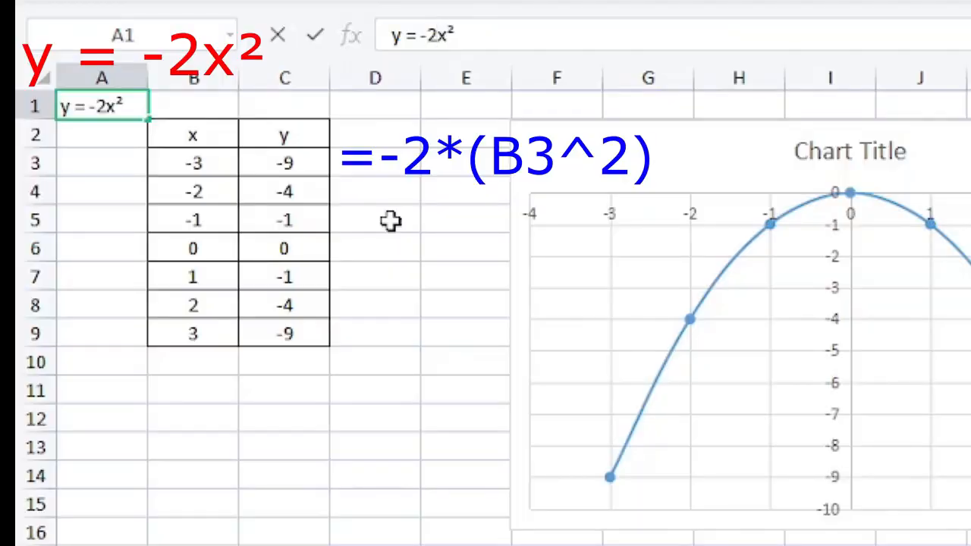
pyautogui.click(375, 191)
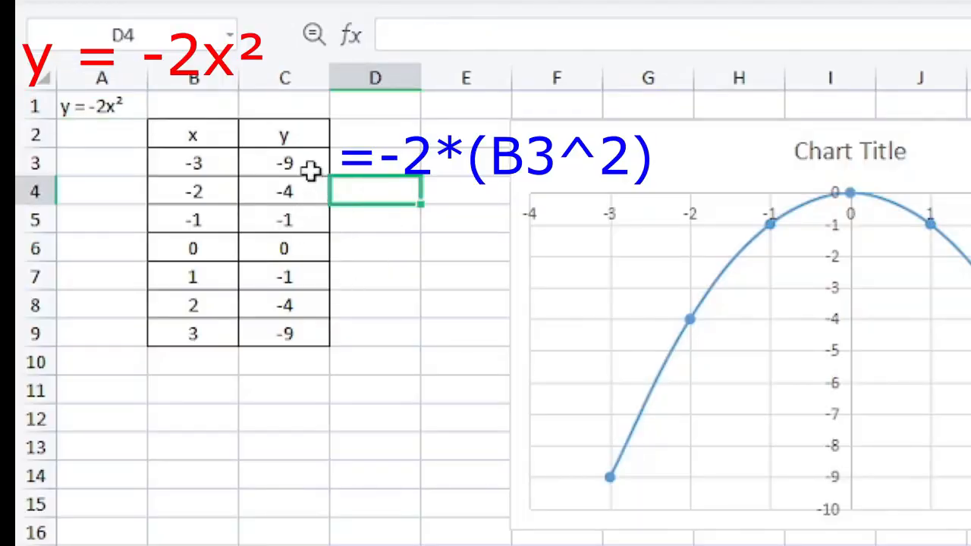
# Change the formula in cell C3 to =-2*(B3^2)
pyautogui.click(311, 171)
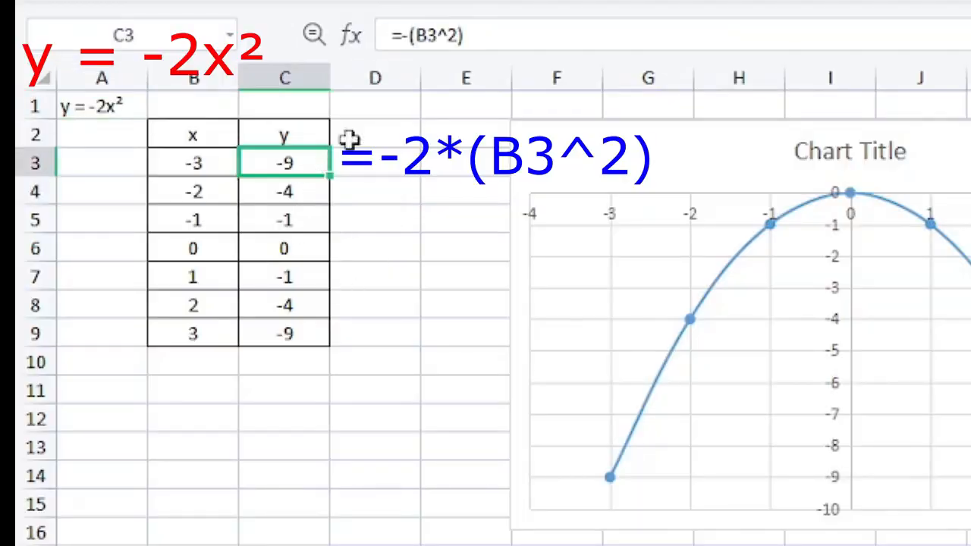
pyautogui.click(410, 36)
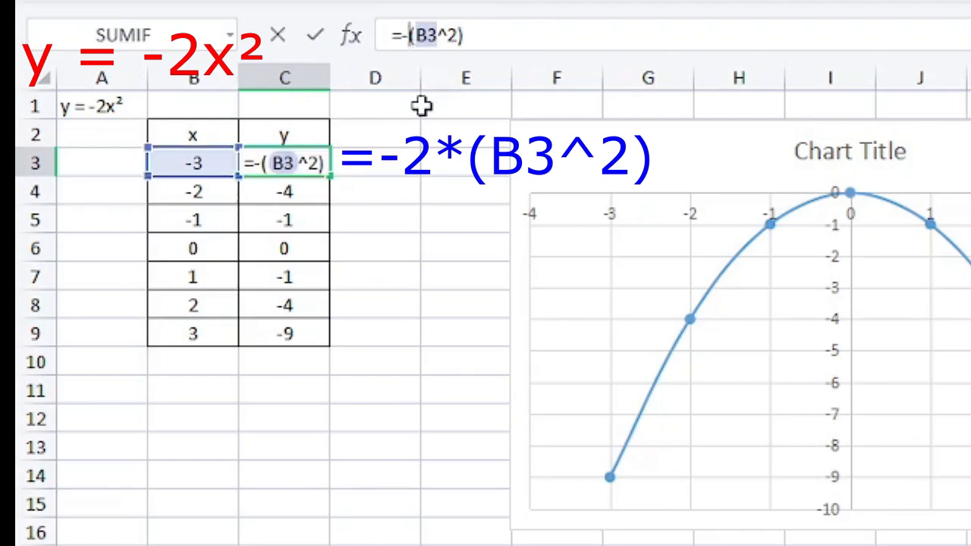
pyautogui.write('2*')
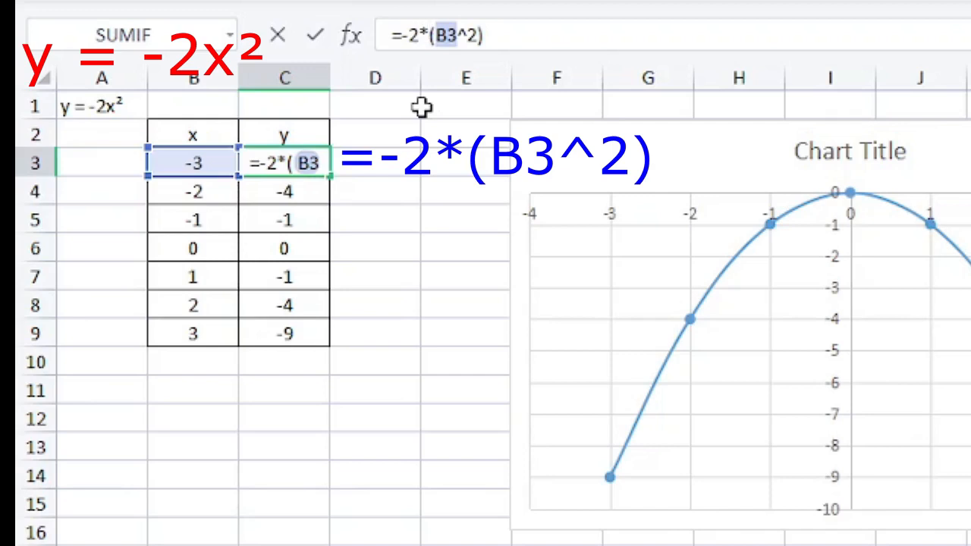
pyautogui.press('Return')
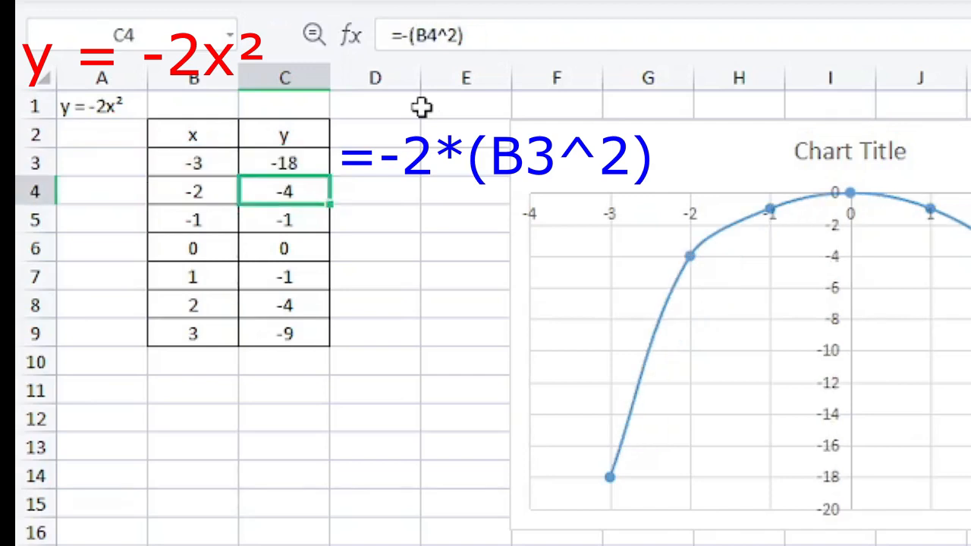
# Copy the =-2*(B3^2) formula from cell C3 down through cell C9
pyautogui.click(303, 163)
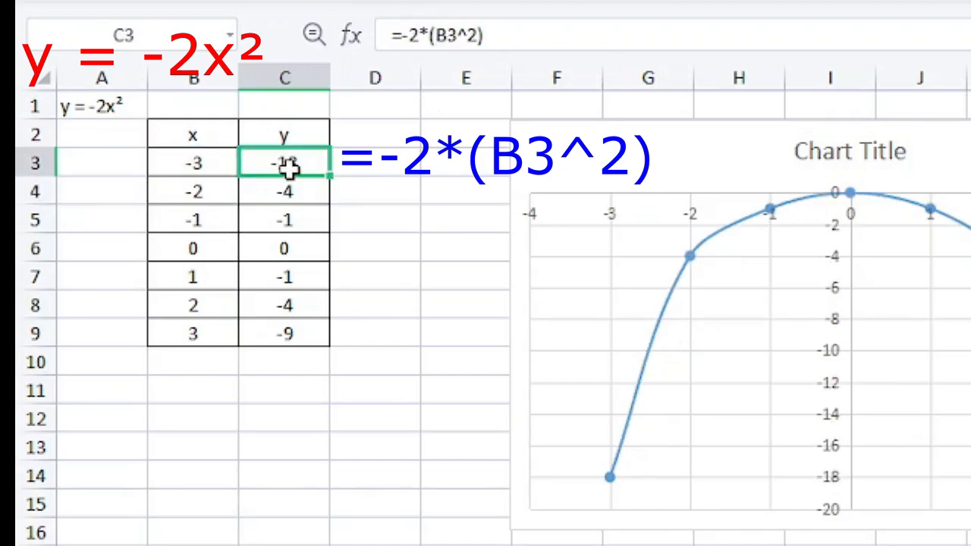
pyautogui.moveTo(329, 189); pyautogui.dragTo(323, 343)
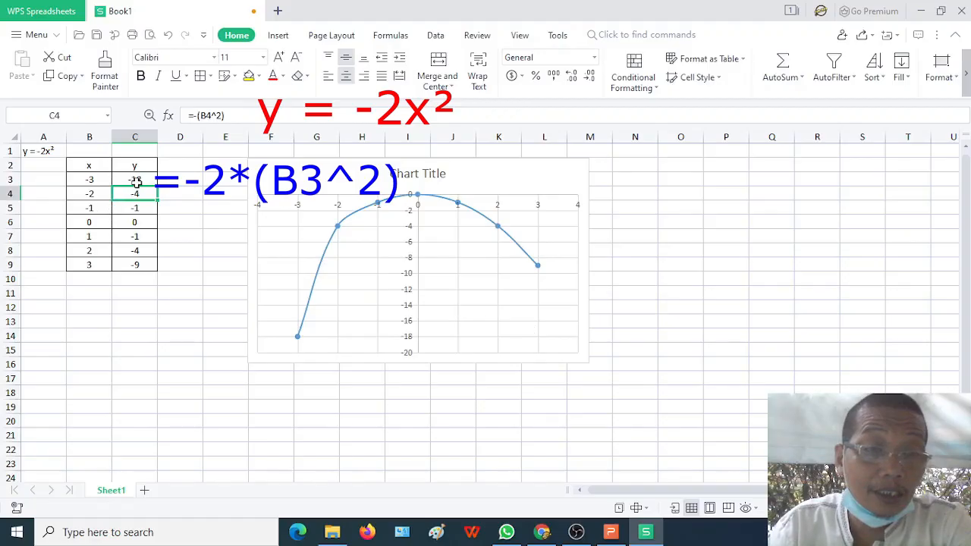
pyautogui.click(136, 183)
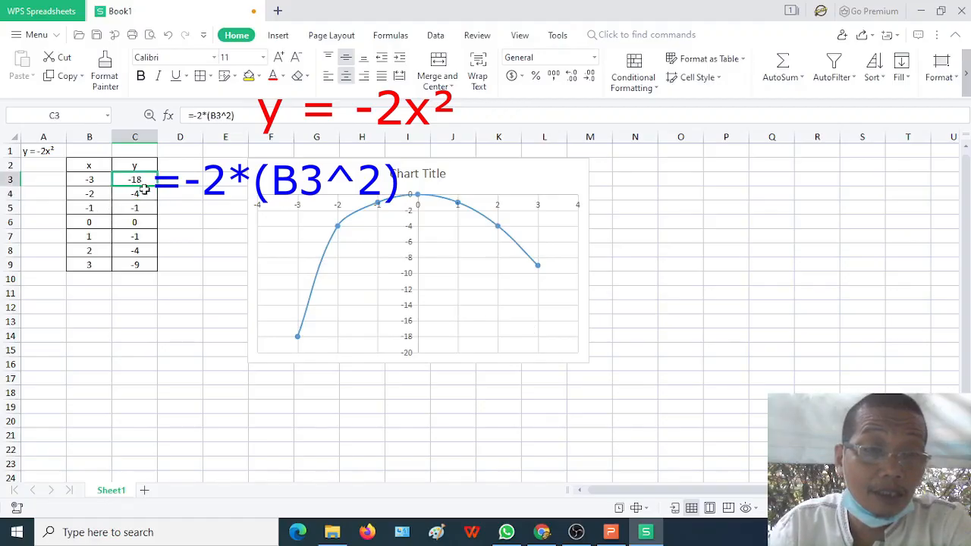
pyautogui.moveTo(157, 186); pyautogui.dragTo(151, 265)
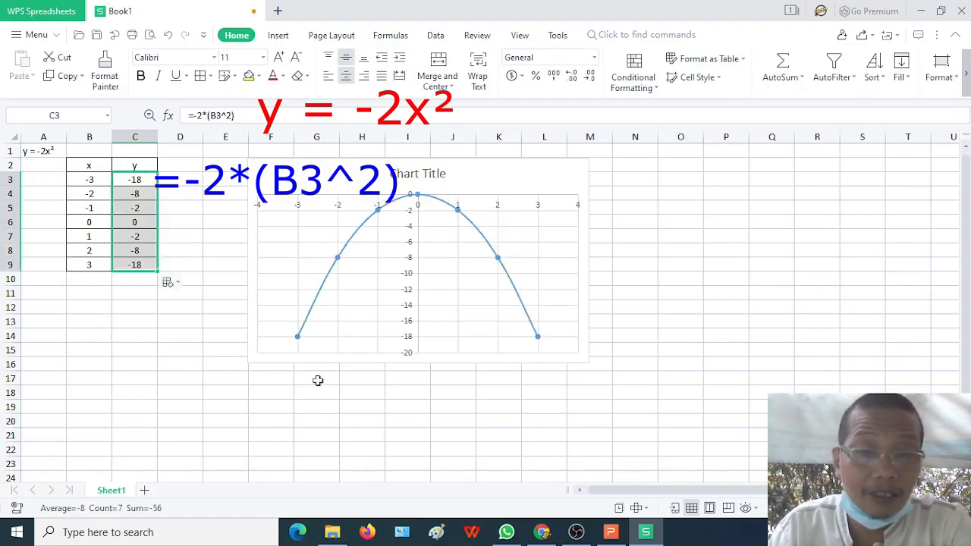
# Extend the function label in cell A1 to y = -2x² + 3x -5
pyautogui.click(38, 150)
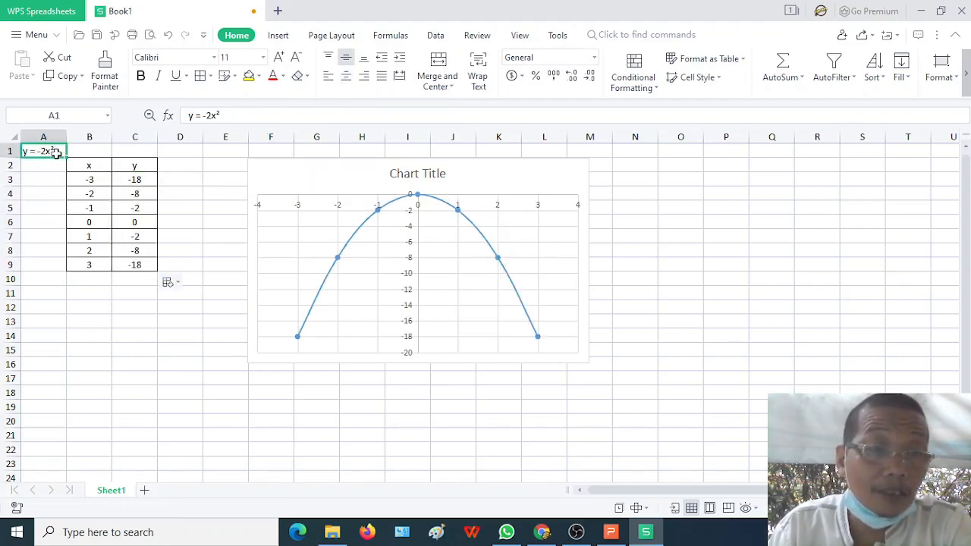
pyautogui.click(238, 118)
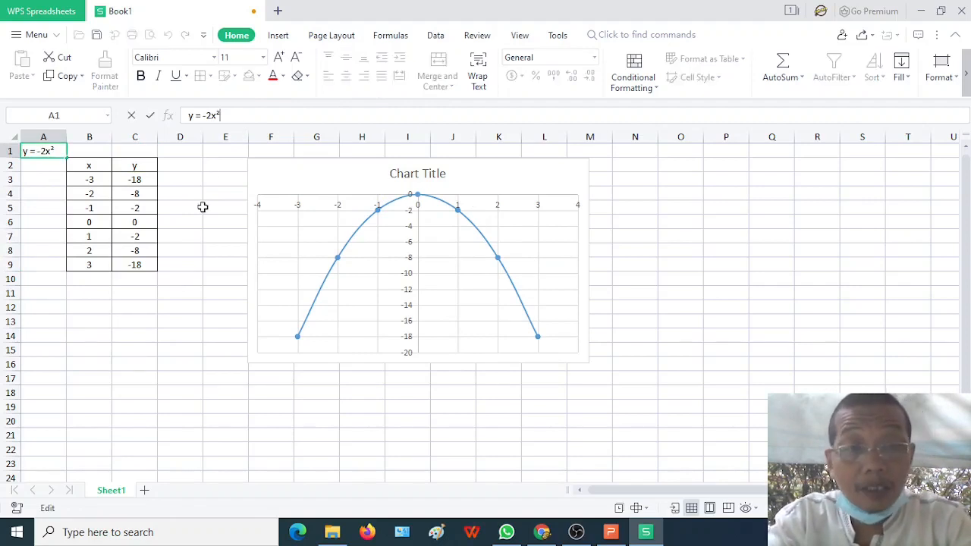
pyautogui.write('+')
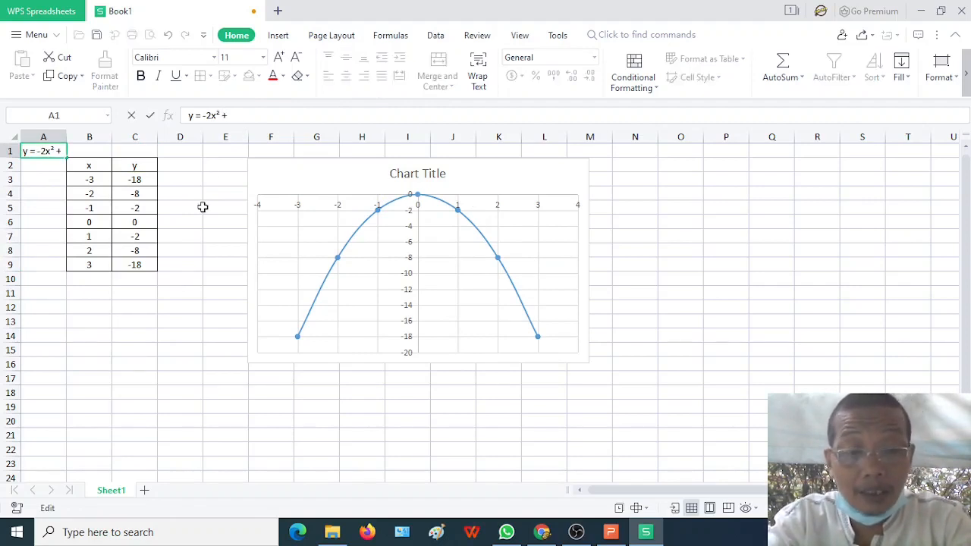
pyautogui.write(' 3x')
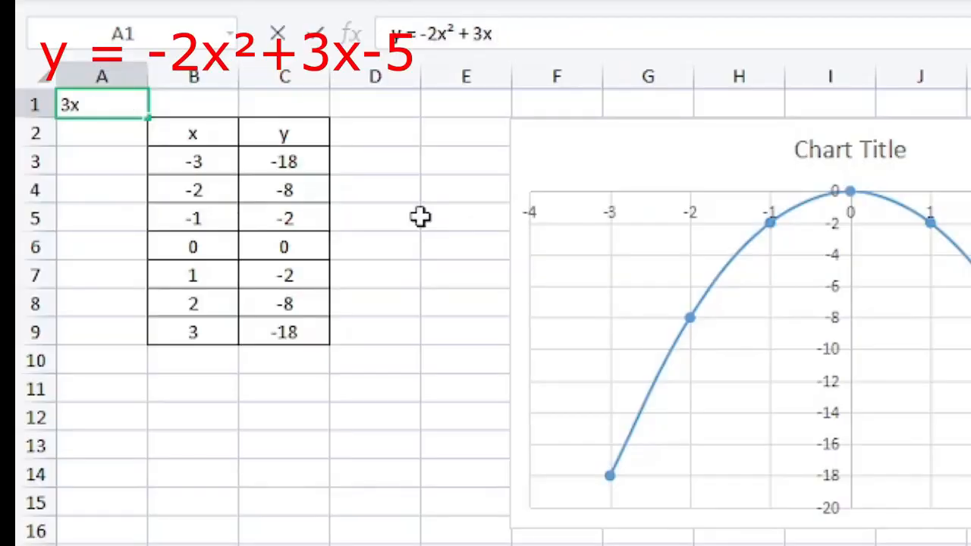
pyautogui.write(' -5')
pyautogui.press('Return')
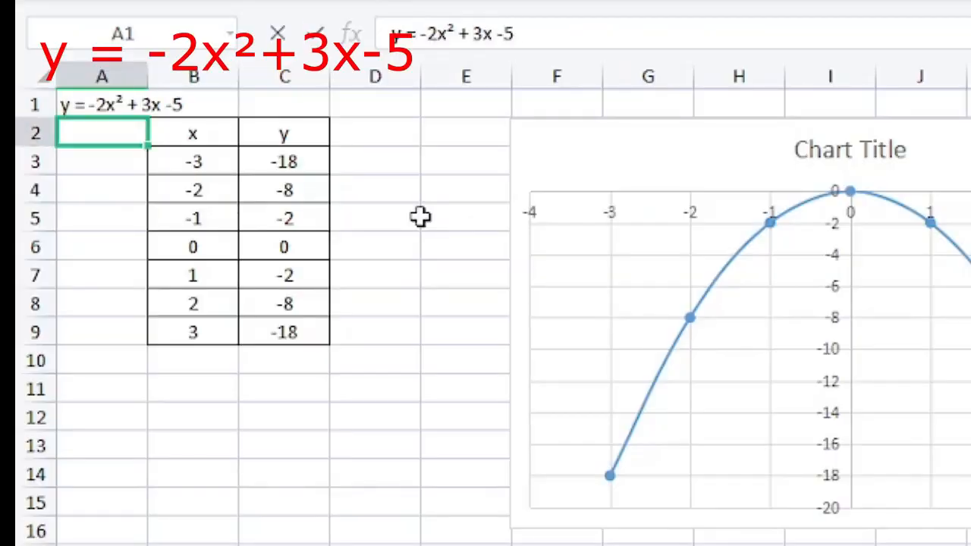
# Change the formula in cell C3 to =-2*(B3^2)+(3*B3)-5, referencing the x value in B3 for the added term
pyautogui.click(299, 162)
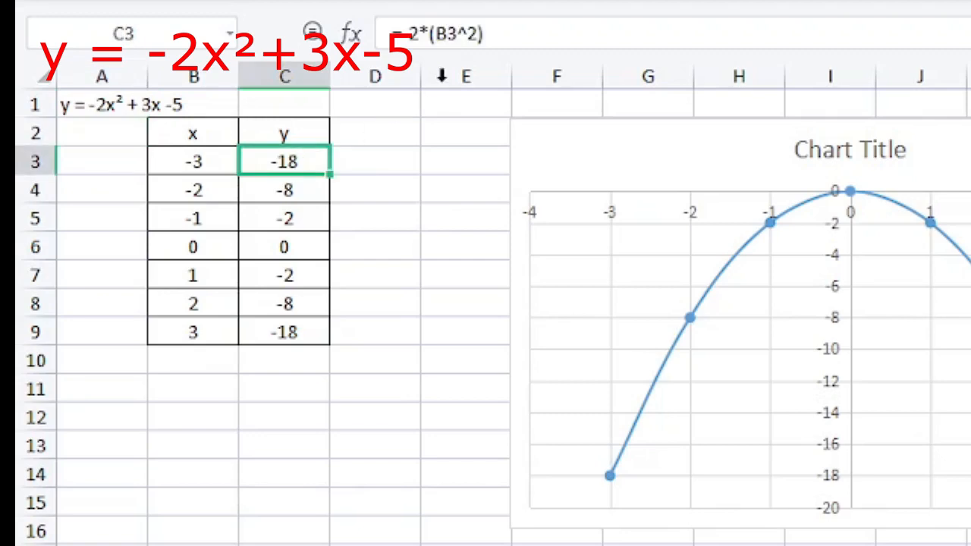
pyautogui.click(516, 44)
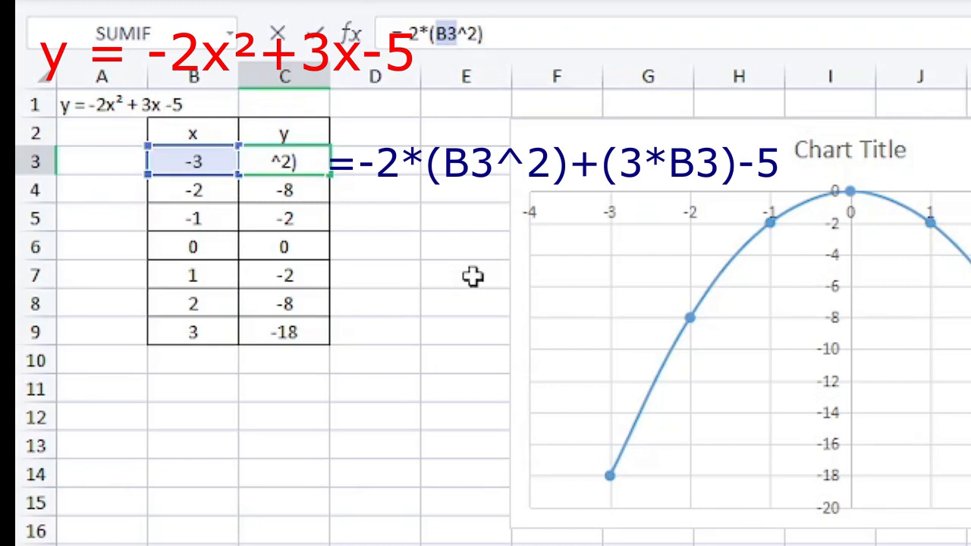
pyautogui.write('+(3')
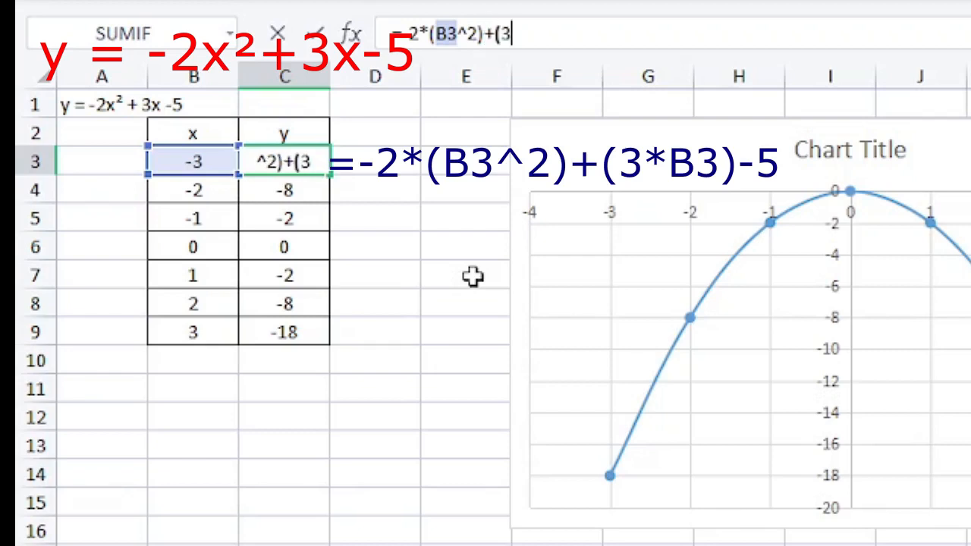
pyautogui.write('*')
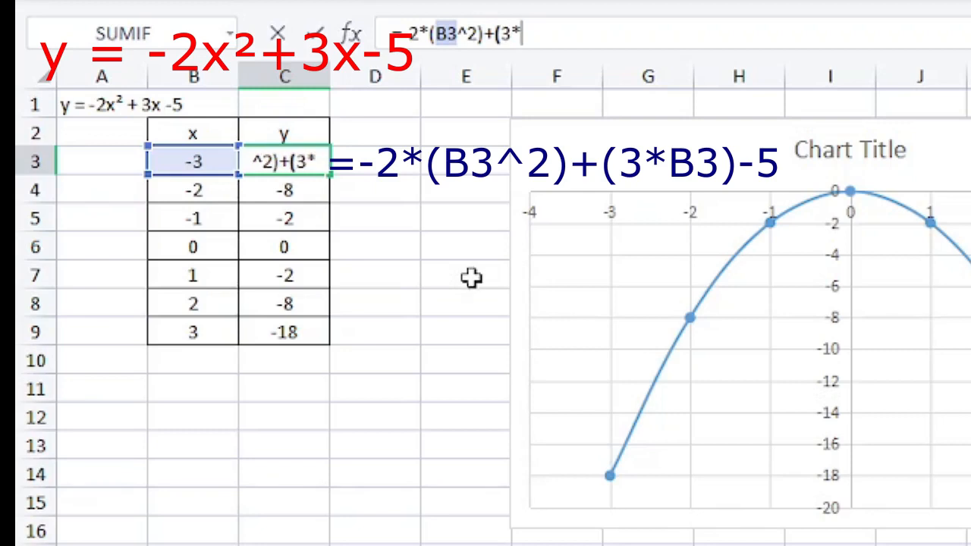
pyautogui.click(205, 162)
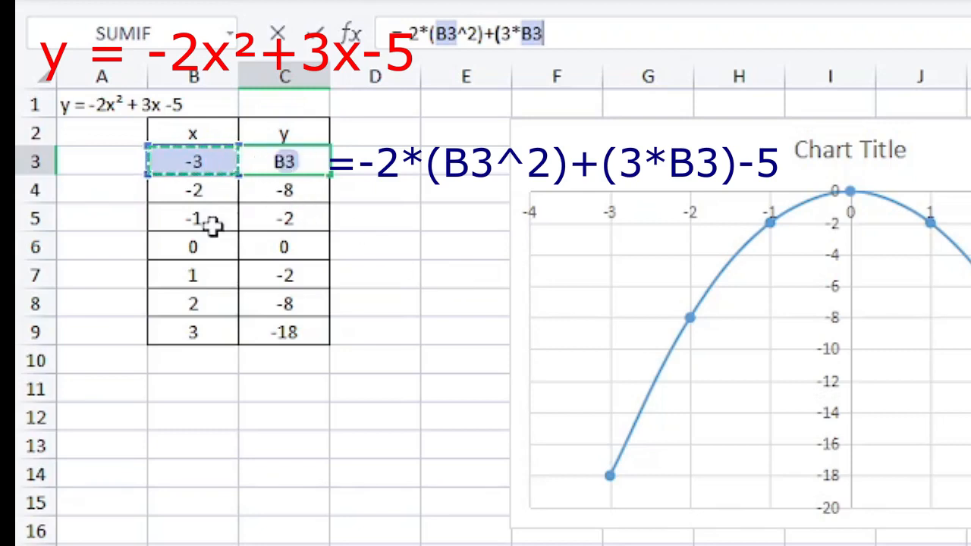
pyautogui.write(')')
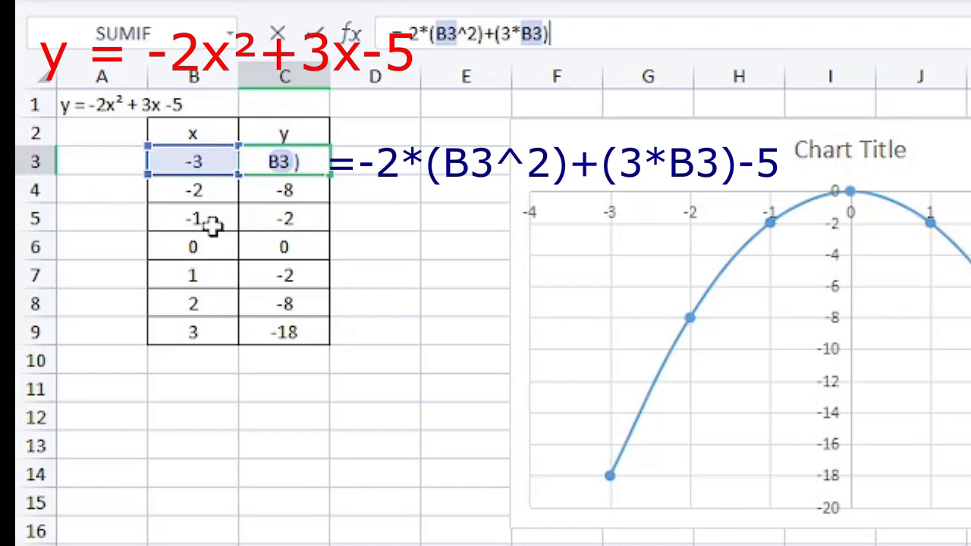
pyautogui.write('-5')
pyautogui.press('Return')
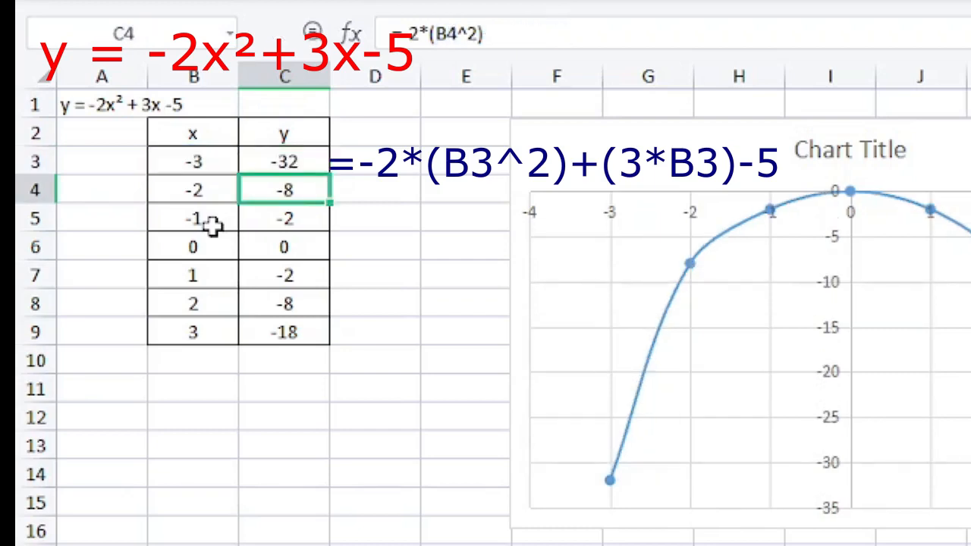
# Copy the full quadratic formula from cell C3 down through cell C9
pyautogui.click(282, 167)
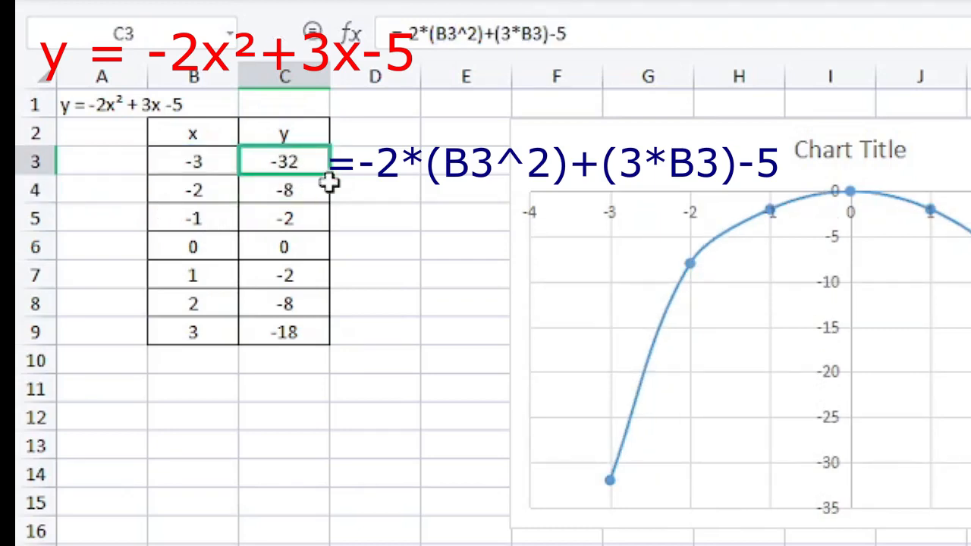
pyautogui.moveTo(330, 176); pyautogui.dragTo(319, 347)
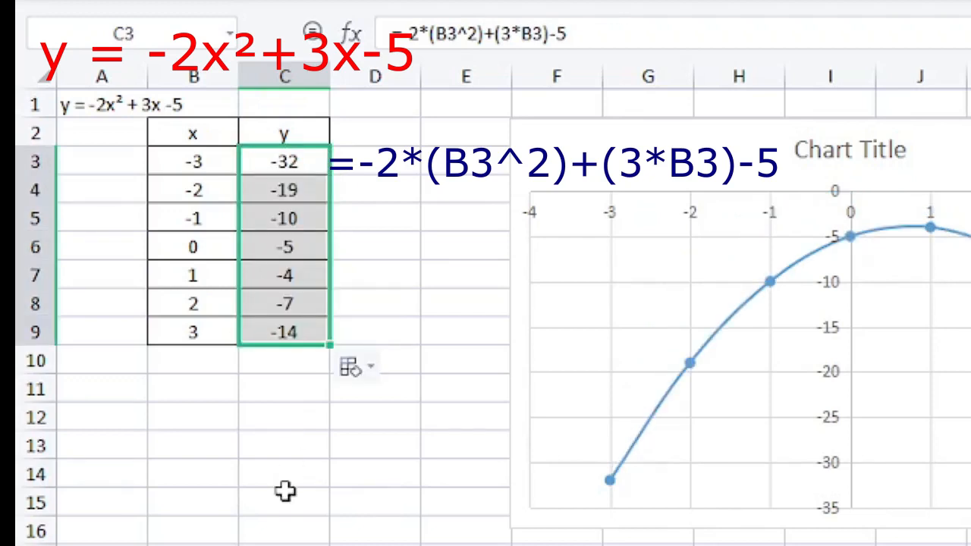
pyautogui.click(243, 446)
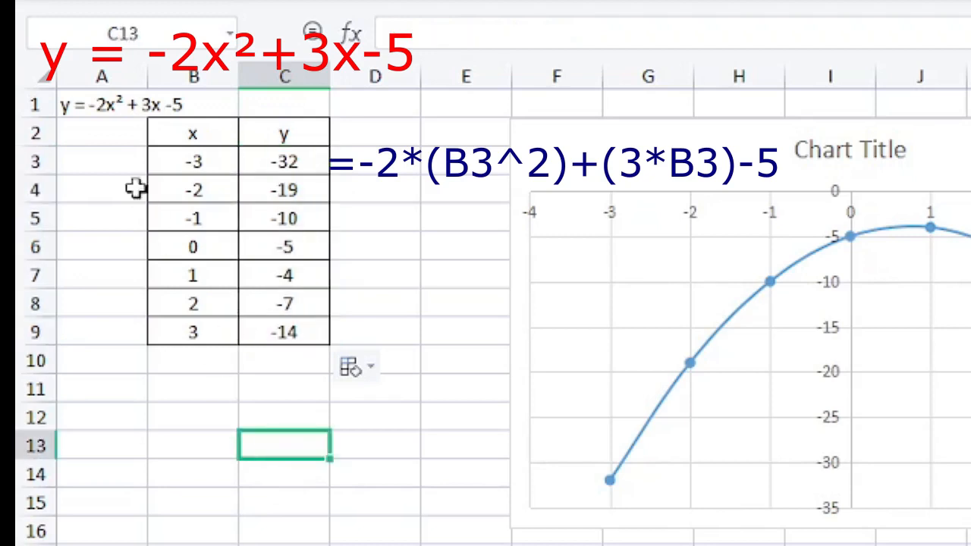
pyautogui.click(199, 448)
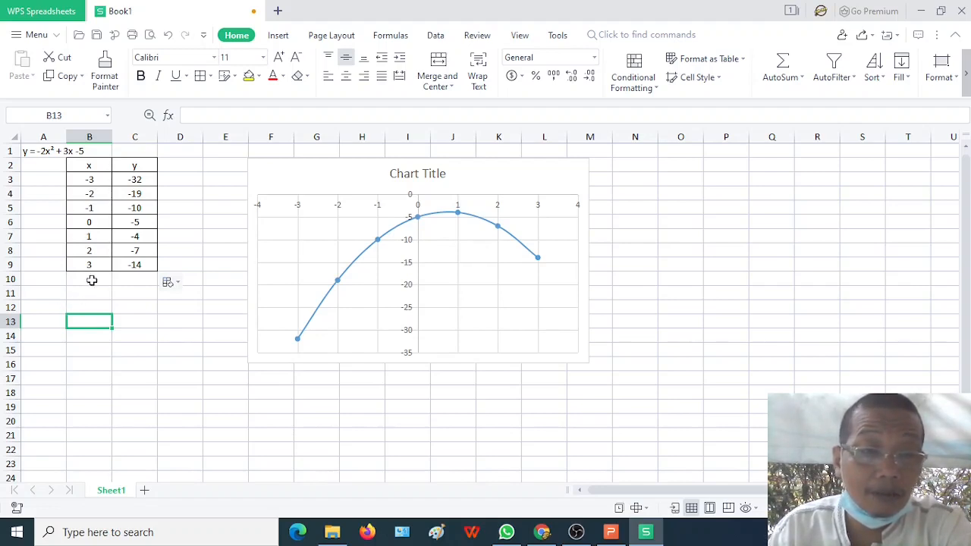
pyautogui.moveTo(92, 264); pyautogui.dragTo(114, 264)
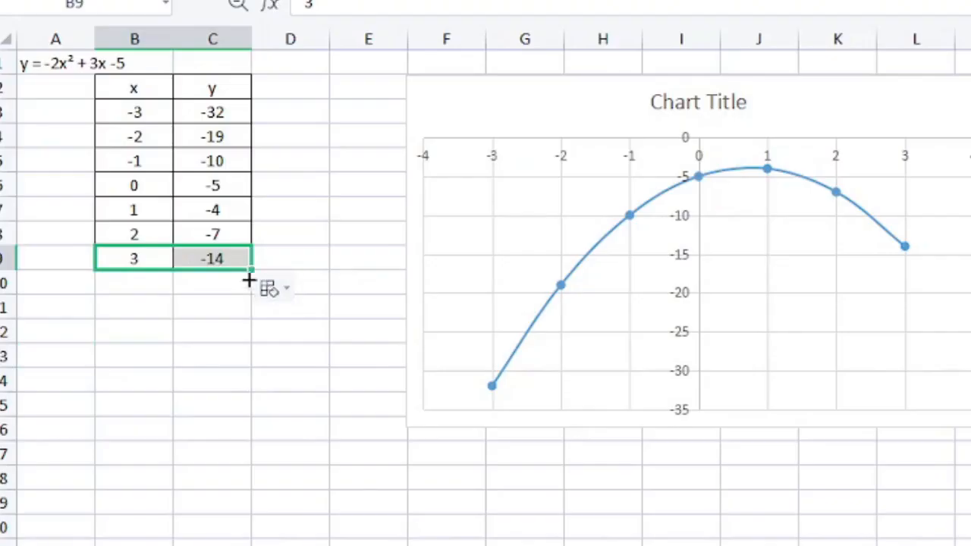
pyautogui.moveTo(249, 281); pyautogui.dragTo(250, 288)
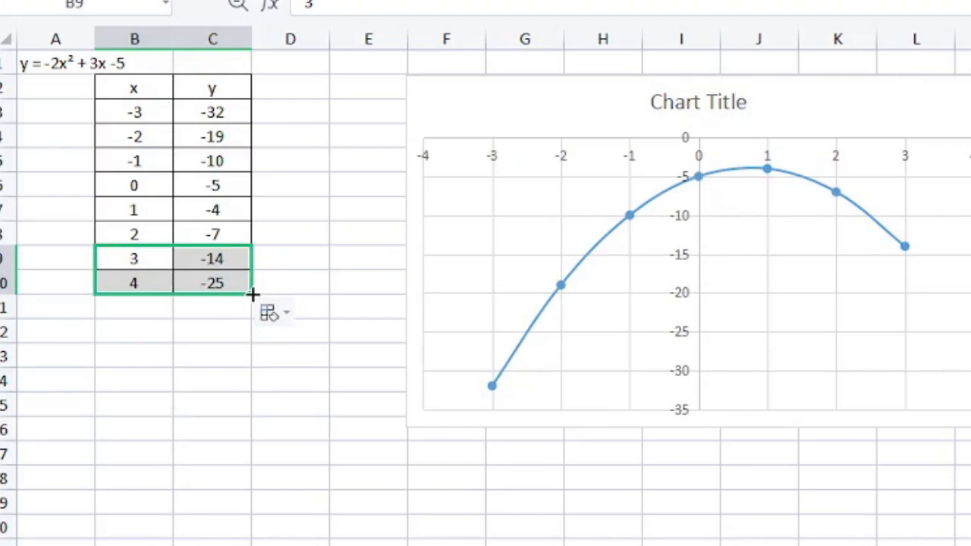
pyautogui.moveTo(252, 294); pyautogui.dragTo(247, 314)
pyautogui.click(208, 353)
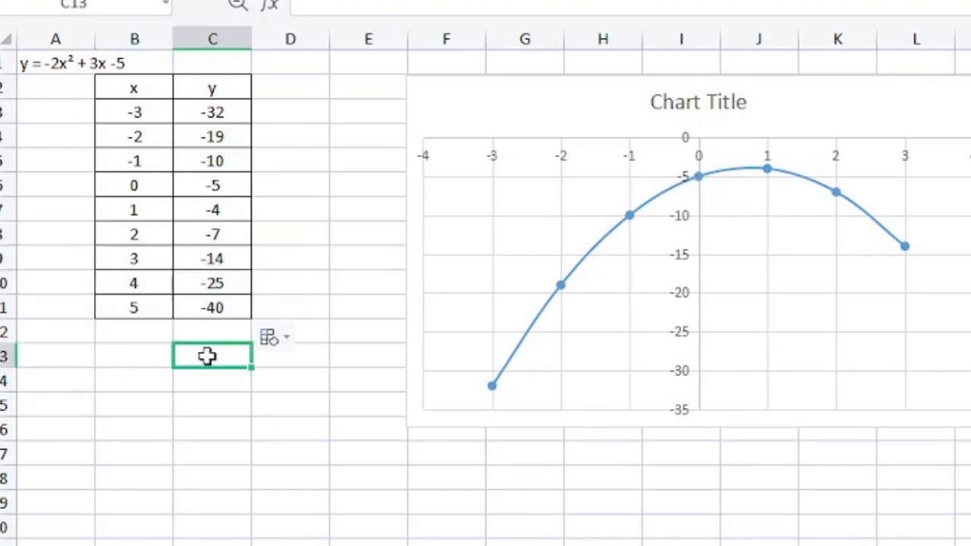
pyautogui.hotkey('ctrl', 'z')
pyautogui.hotkey('ctrl', 'z')
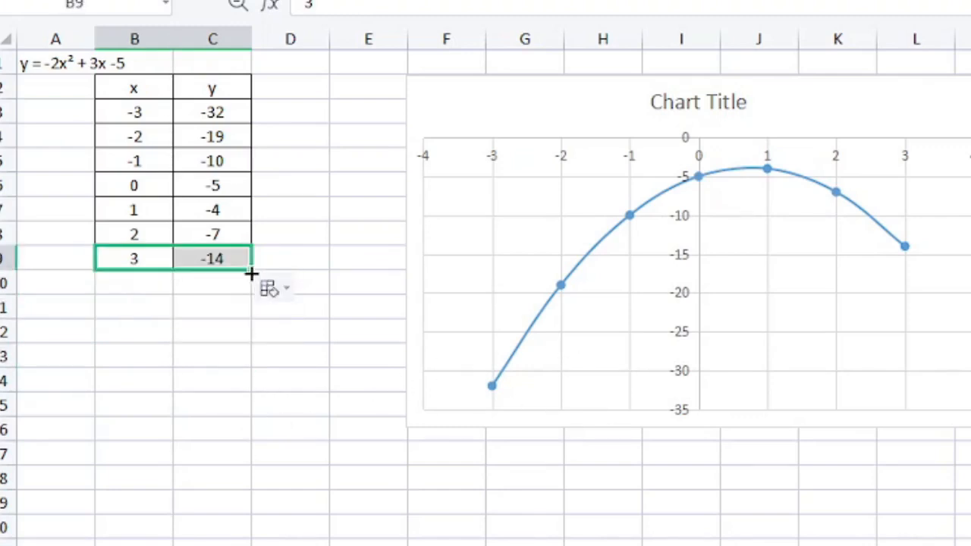
pyautogui.moveTo(251, 270); pyautogui.dragTo(249, 288)
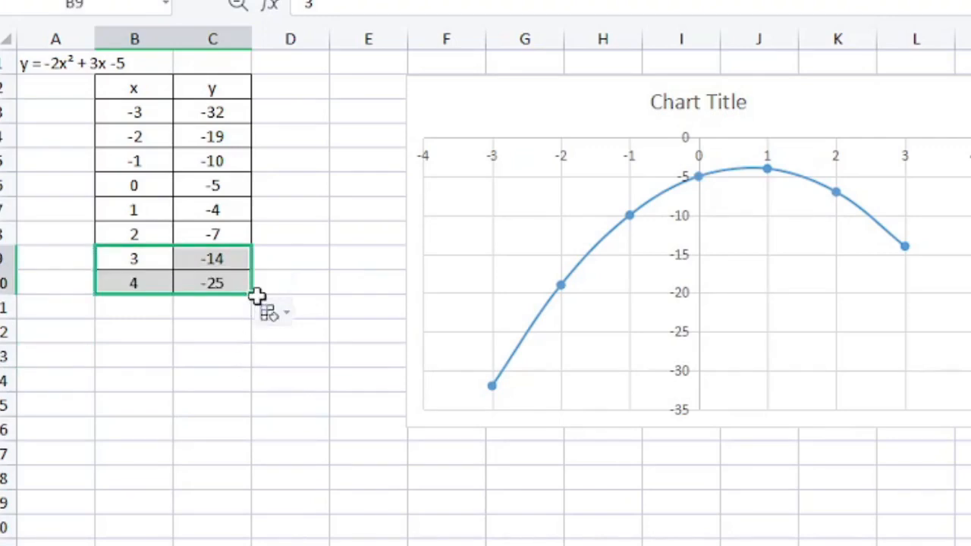
pyautogui.moveTo(252, 294); pyautogui.dragTo(228, 319)
pyautogui.click(208, 354)
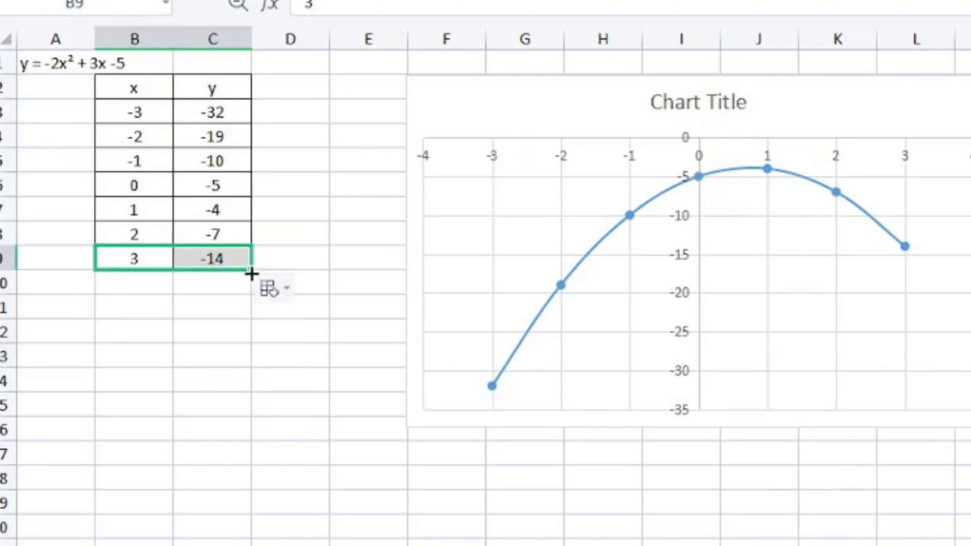
# Extend the x and y table to x = 4 and x = 5 by filling row 9 down through row 11
pyautogui.moveTo(252, 271); pyautogui.dragTo(249, 289)
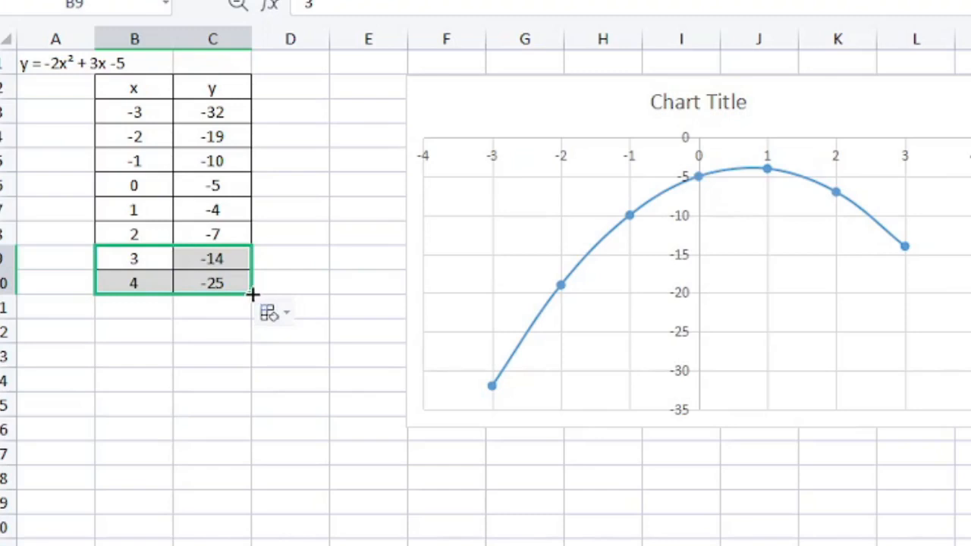
pyautogui.moveTo(252, 294); pyautogui.dragTo(249, 317)
pyautogui.click(206, 355)
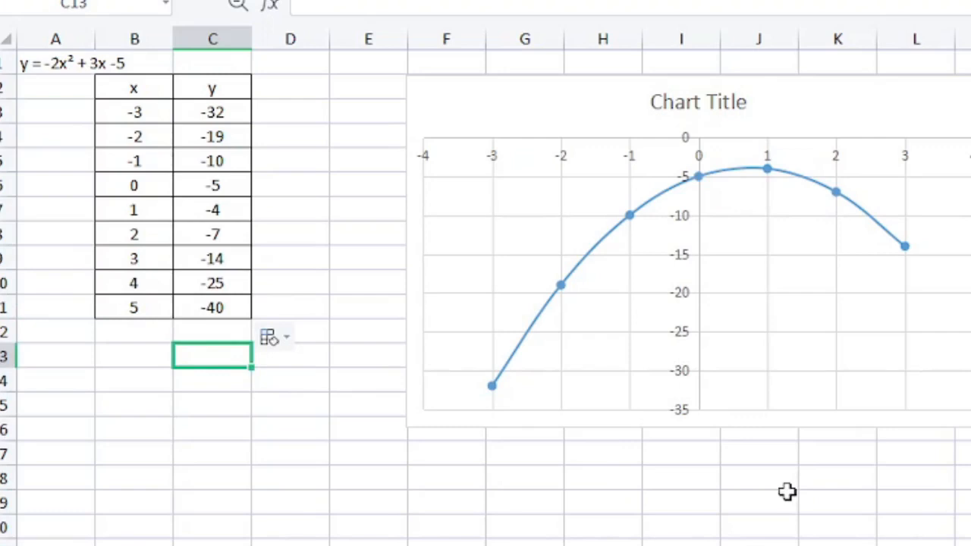
# Set the chart's data range to =Sheet1!$B$3:$C$11 so the graph covers the added table rows
pyautogui.click(803, 342)
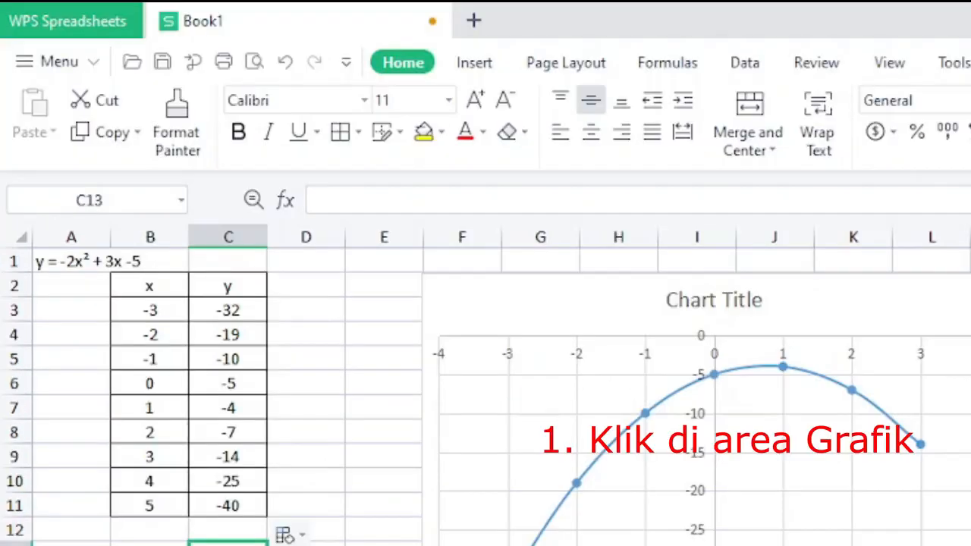
pyautogui.click(817, 534)
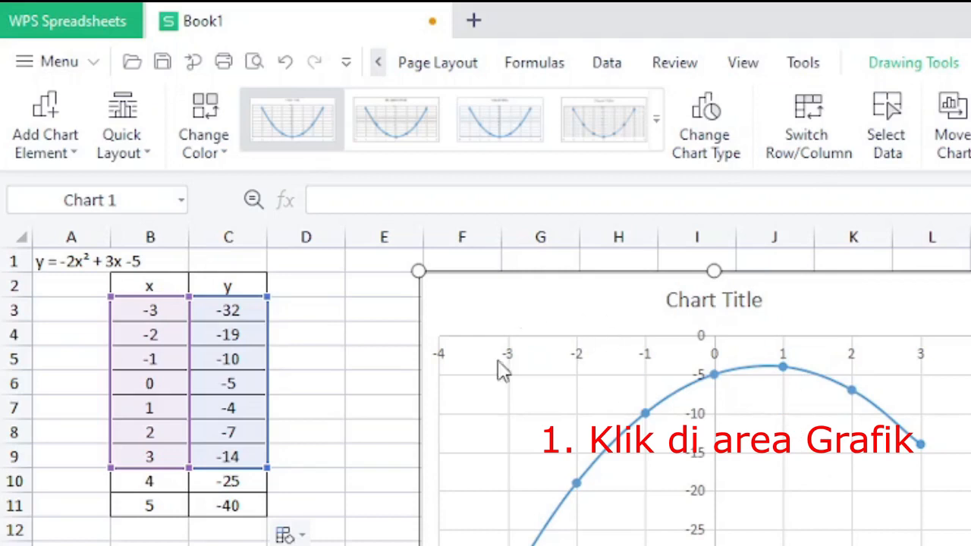
pyautogui.click(898, 147)
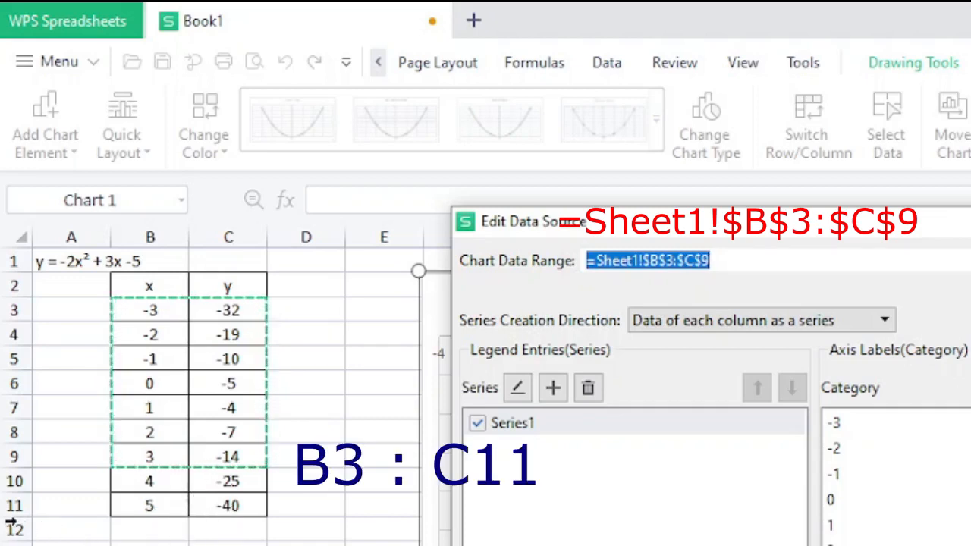
pyautogui.click(743, 264)
pyautogui.press('BackSpace')
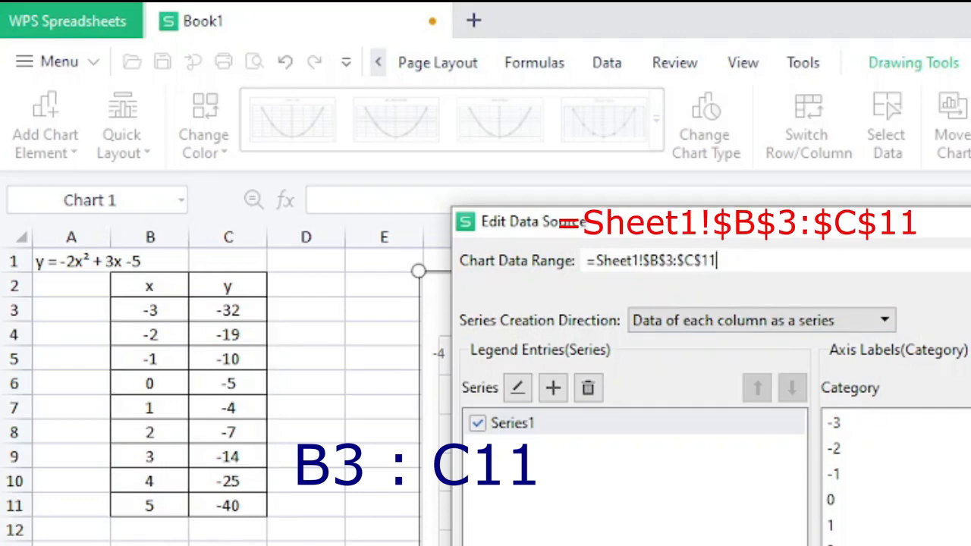
pyautogui.press('Return')
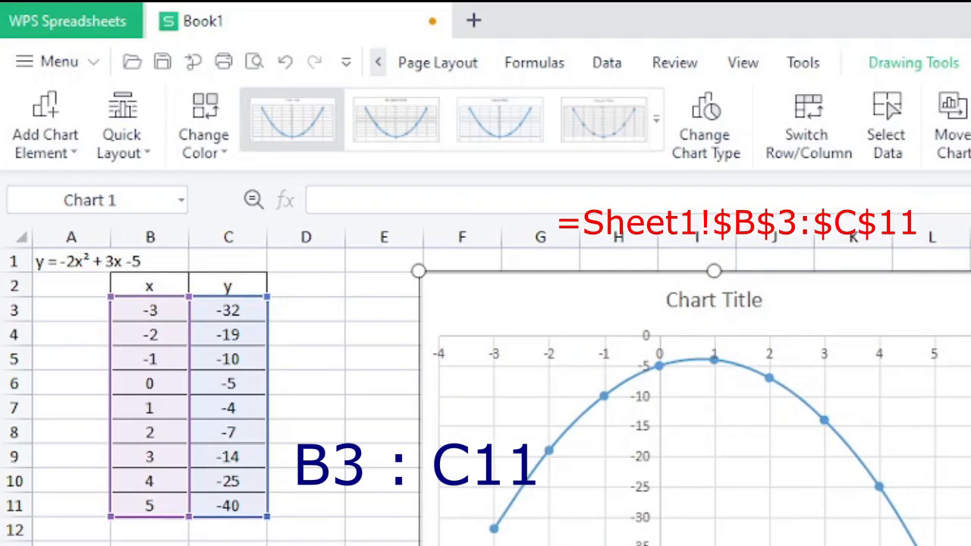
pyautogui.press('Escape')
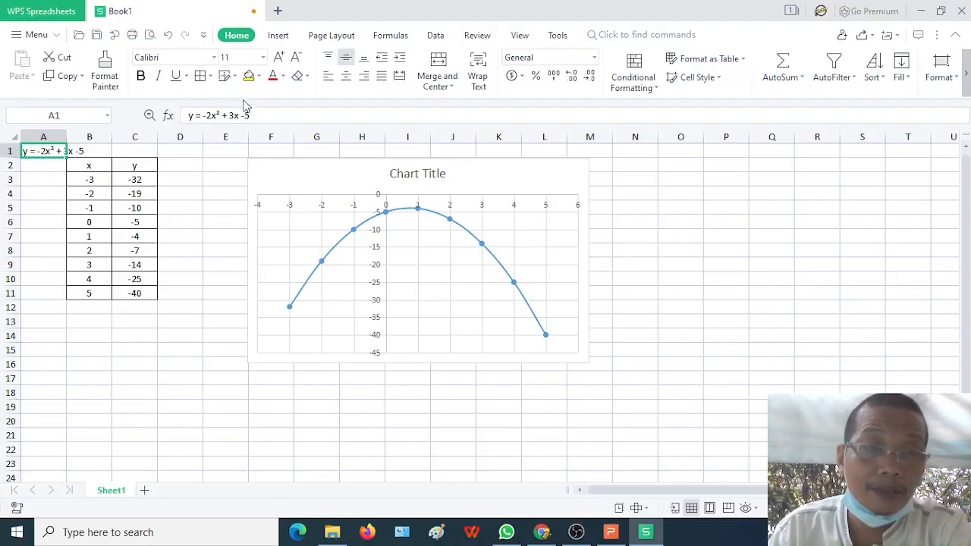
# Highlight the function label across cells A1 and B1 with a yellow fill
pyautogui.click(250, 77)
pyautogui.moveTo(53, 151); pyautogui.dragTo(92, 151)
pyautogui.click(250, 78)
pyautogui.click(218, 182)
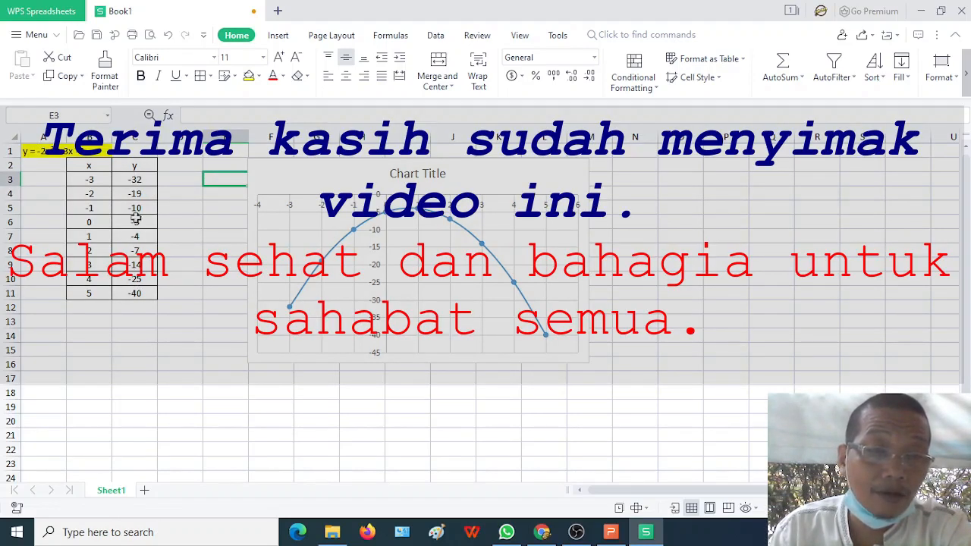
pyautogui.click(162, 321)
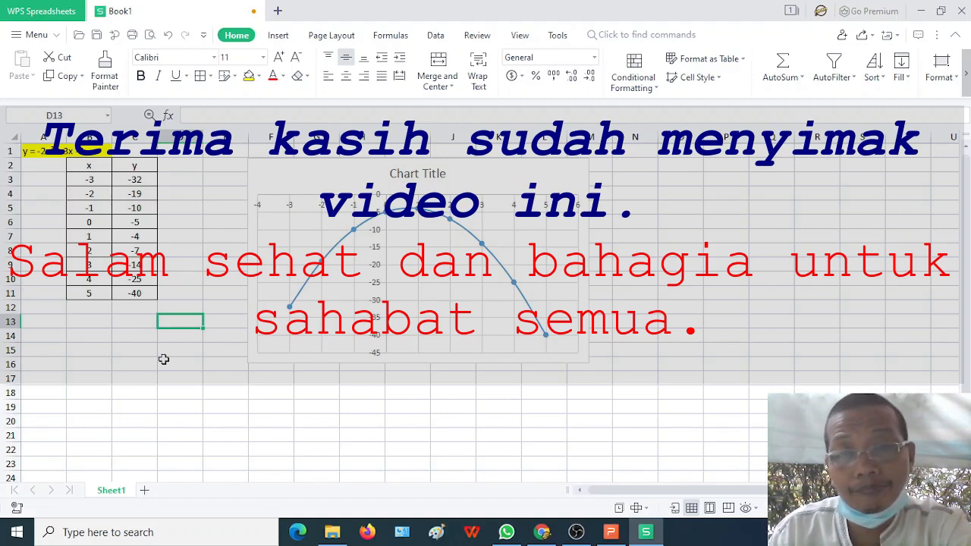